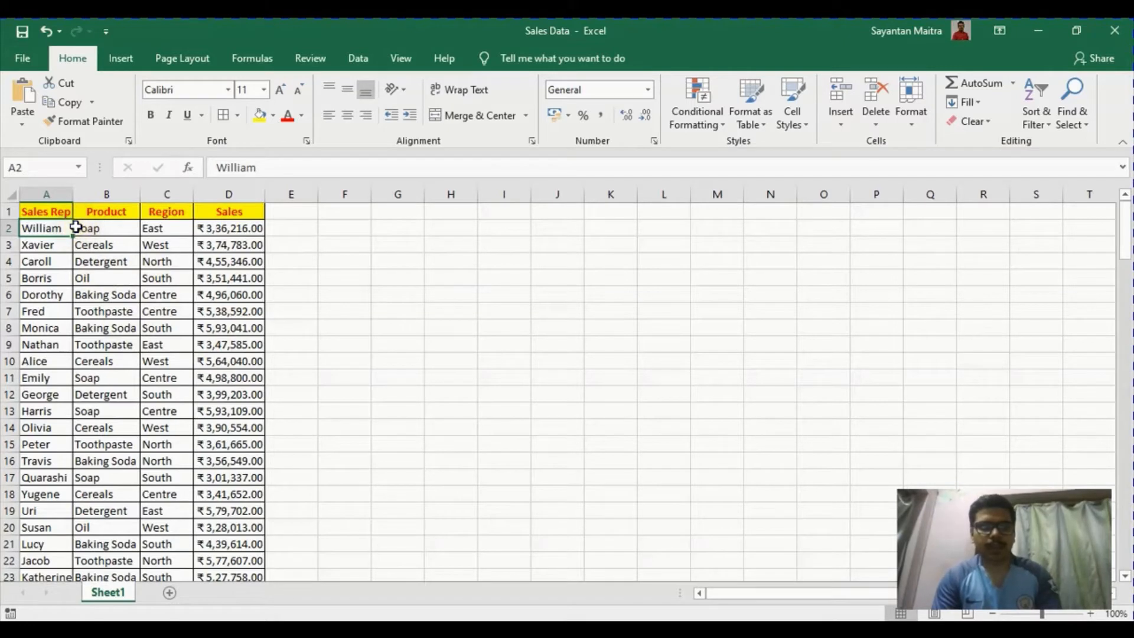
- Create a pivot table on a new worksheet from the whole sales data range, Sheet1 A1:D137
{"action": "key", "text": "ctrl+a"}
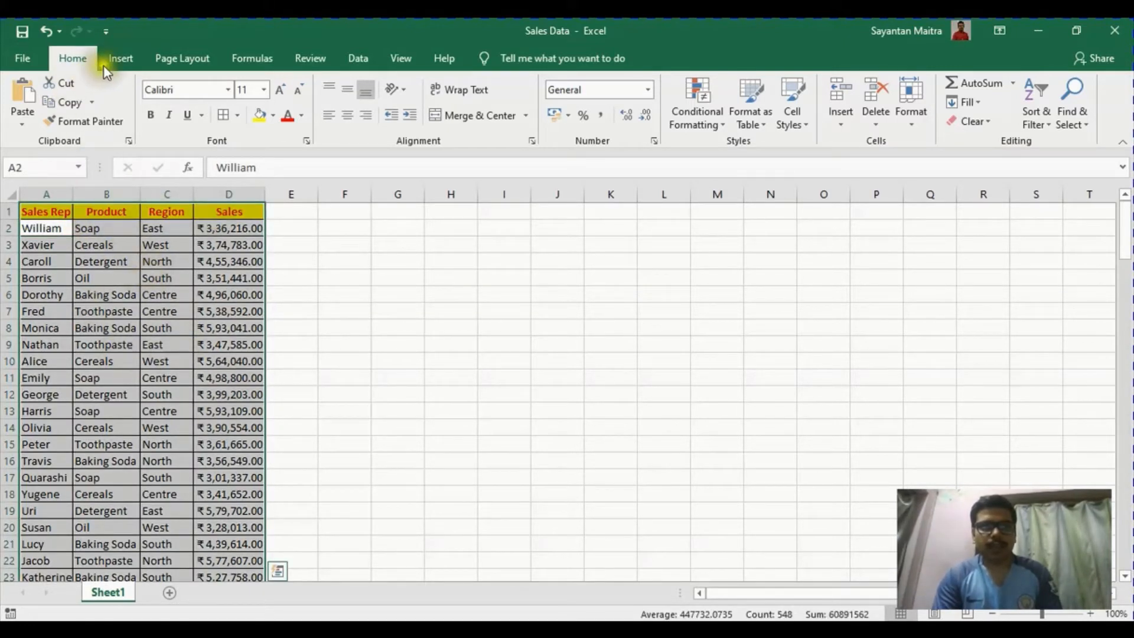
{"action": "left_click", "coordinate": [123, 59]}
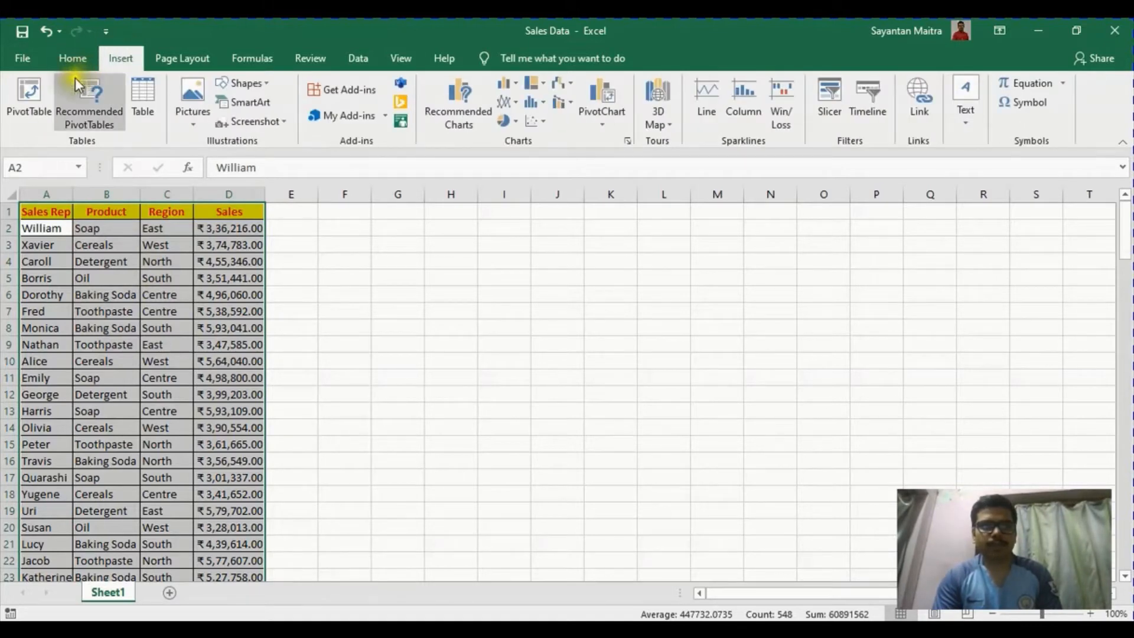
{"action": "left_click", "coordinate": [29, 101]}
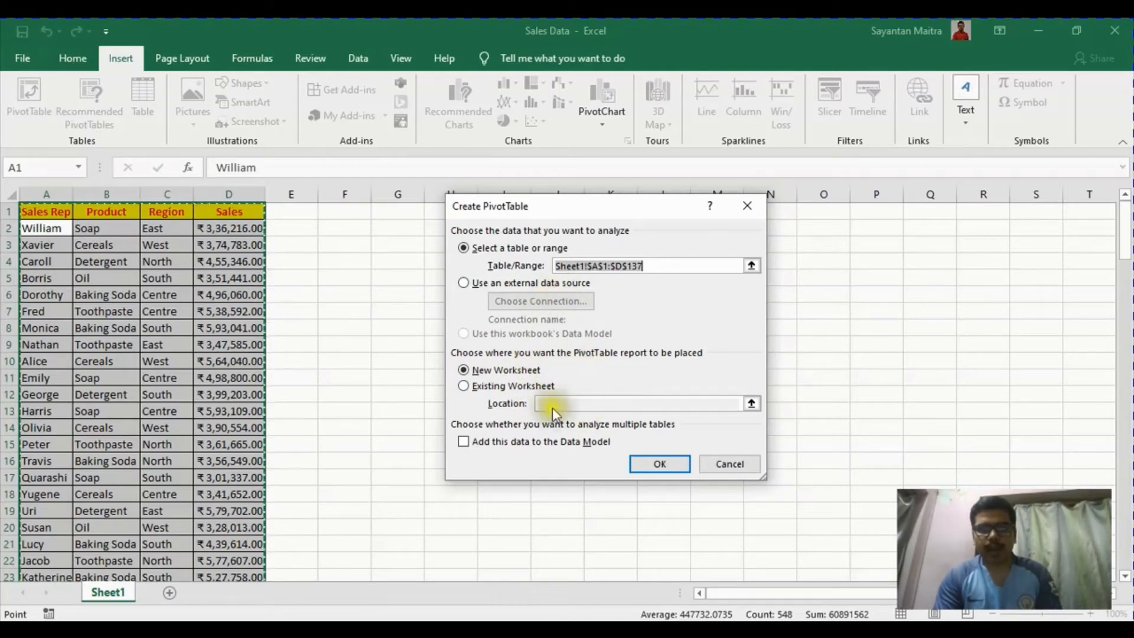
{"action": "left_click", "coordinate": [651, 462]}
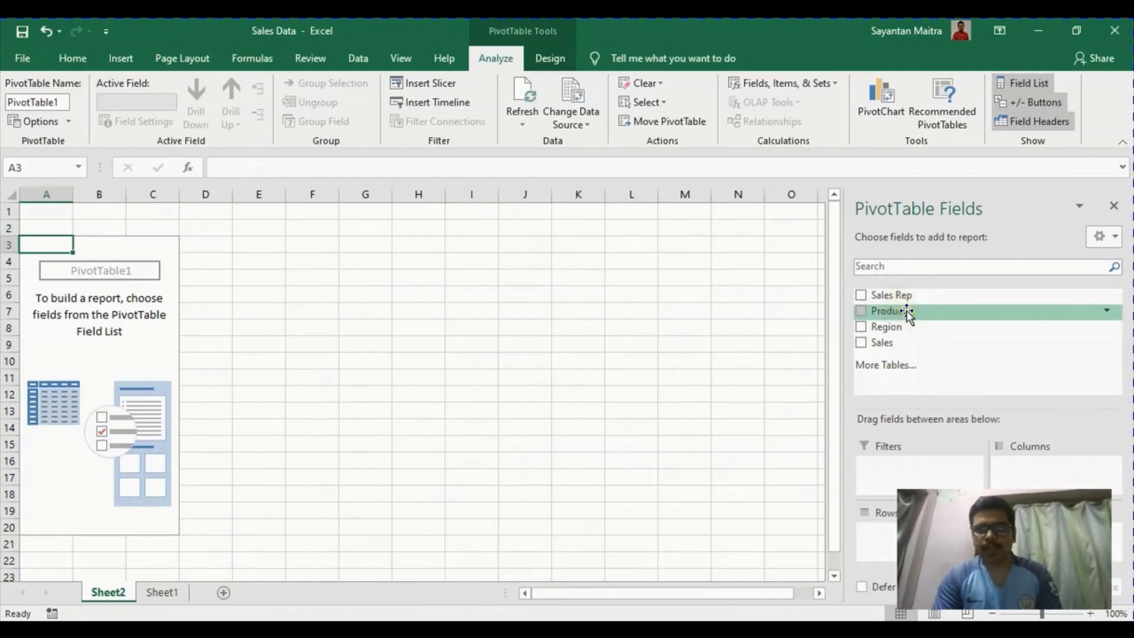
- Summarize total sales by product, with Product as the row field and Sales as the value field
{"action": "left_click_drag", "start_coordinate": [907, 311], "coordinate": [889, 543]}
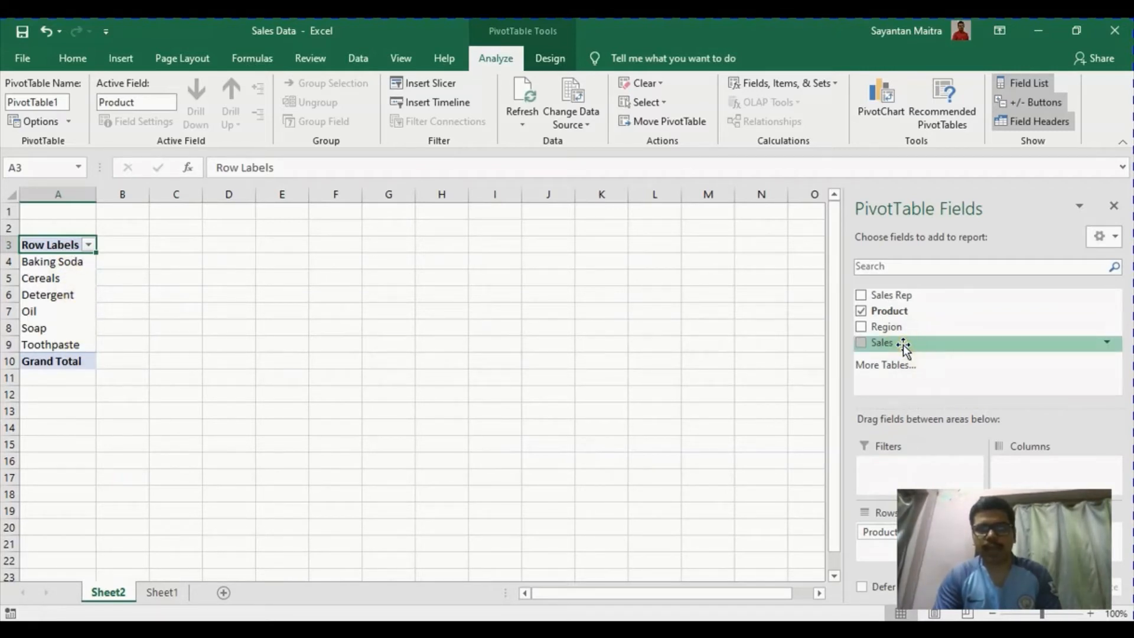
{"action": "left_click_drag", "start_coordinate": [903, 345], "coordinate": [1054, 550]}
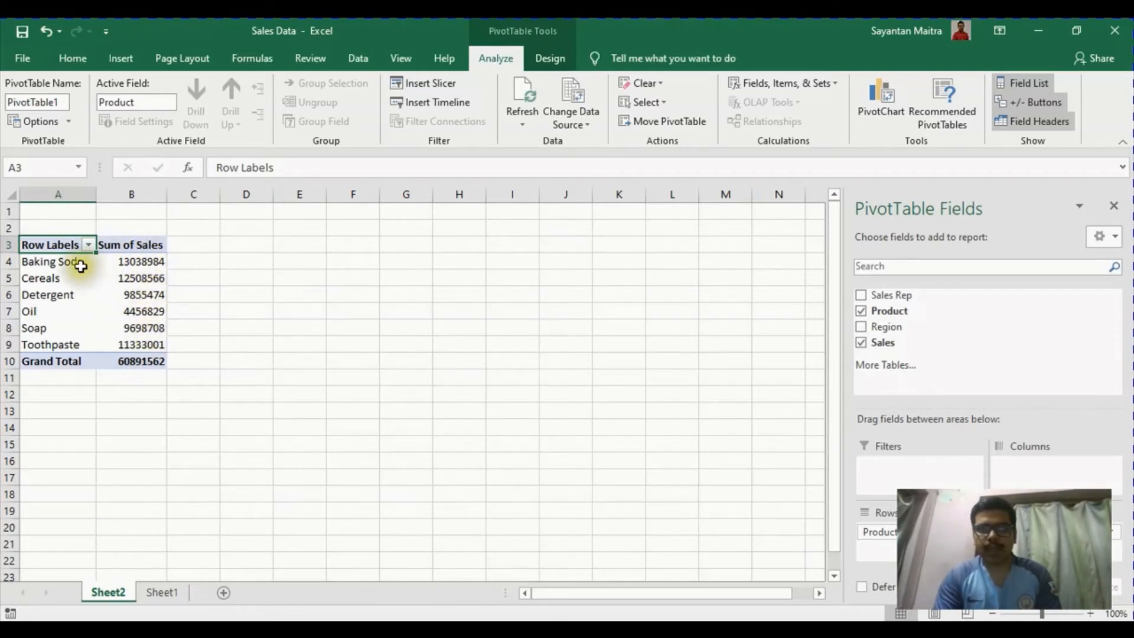
{"action": "mouse_move", "coordinate": [135, 266]}
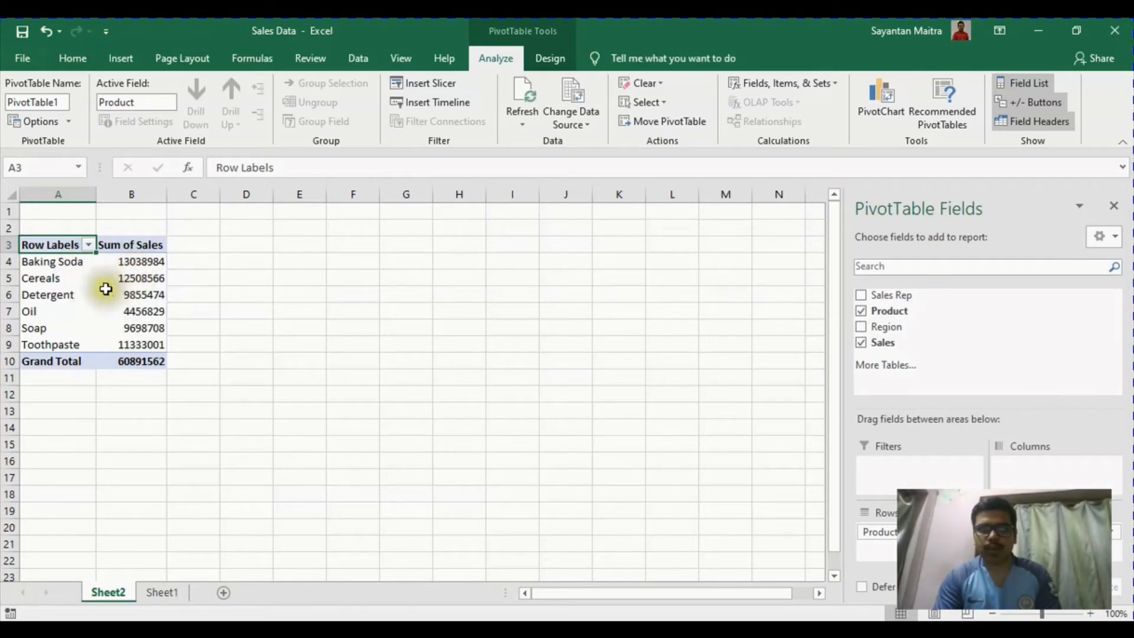
{"action": "mouse_move", "coordinate": [95, 300]}
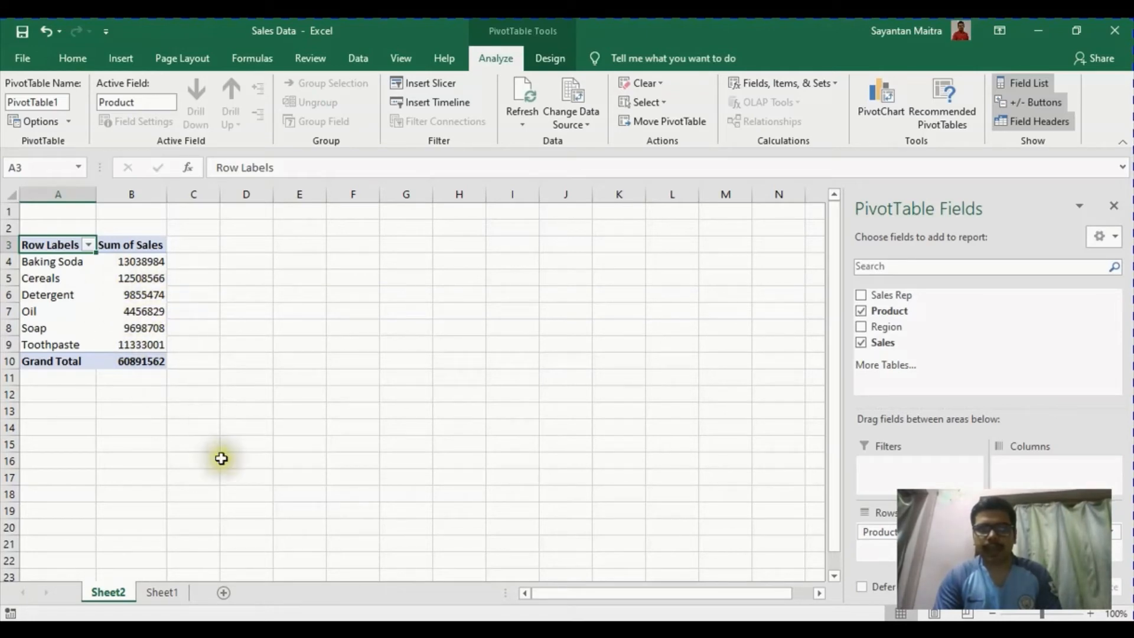
- Compare the source data on Sheet1 with the product pivot table on Sheet2 and look at its Refresh option
{"action": "left_click", "coordinate": [166, 593]}
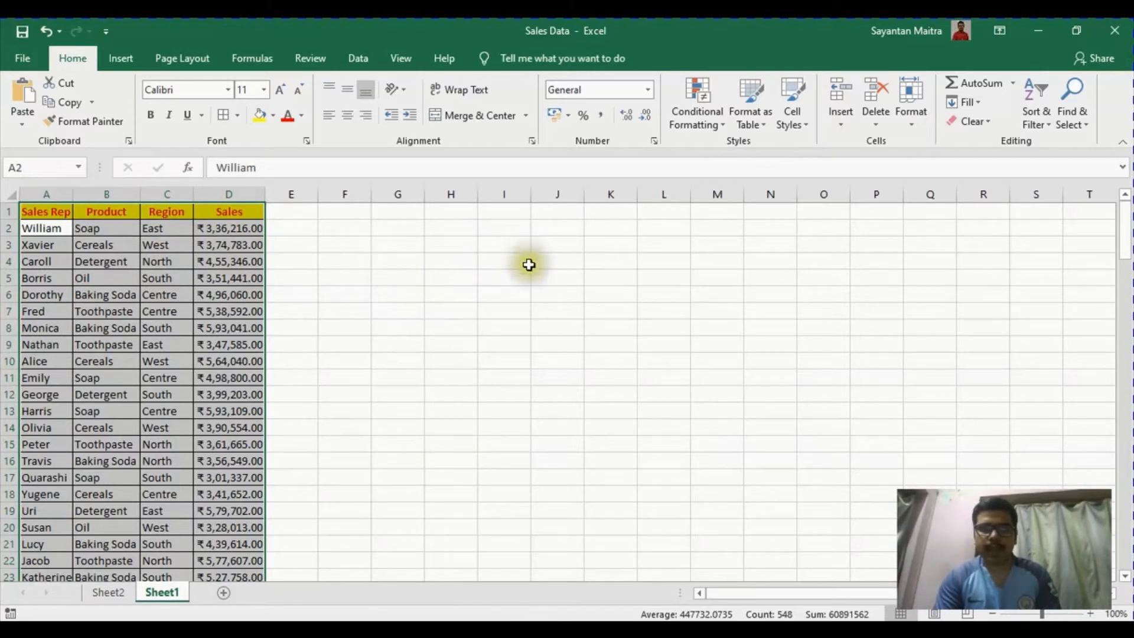
{"action": "left_click", "coordinate": [112, 595]}
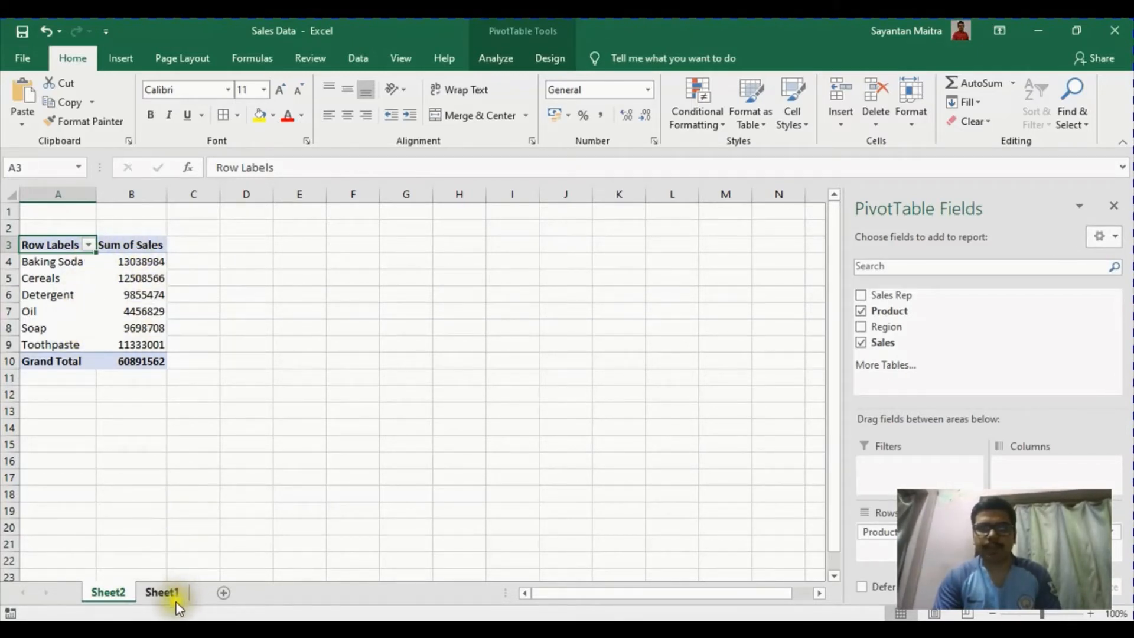
{"action": "left_click", "coordinate": [163, 593]}
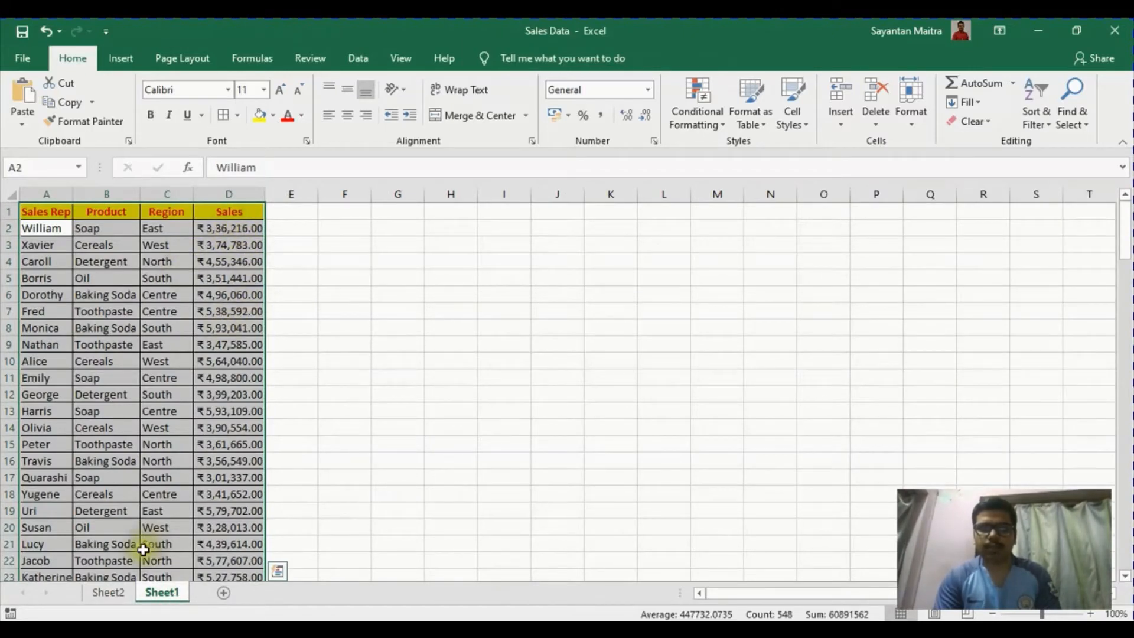
{"action": "left_click", "coordinate": [108, 593]}
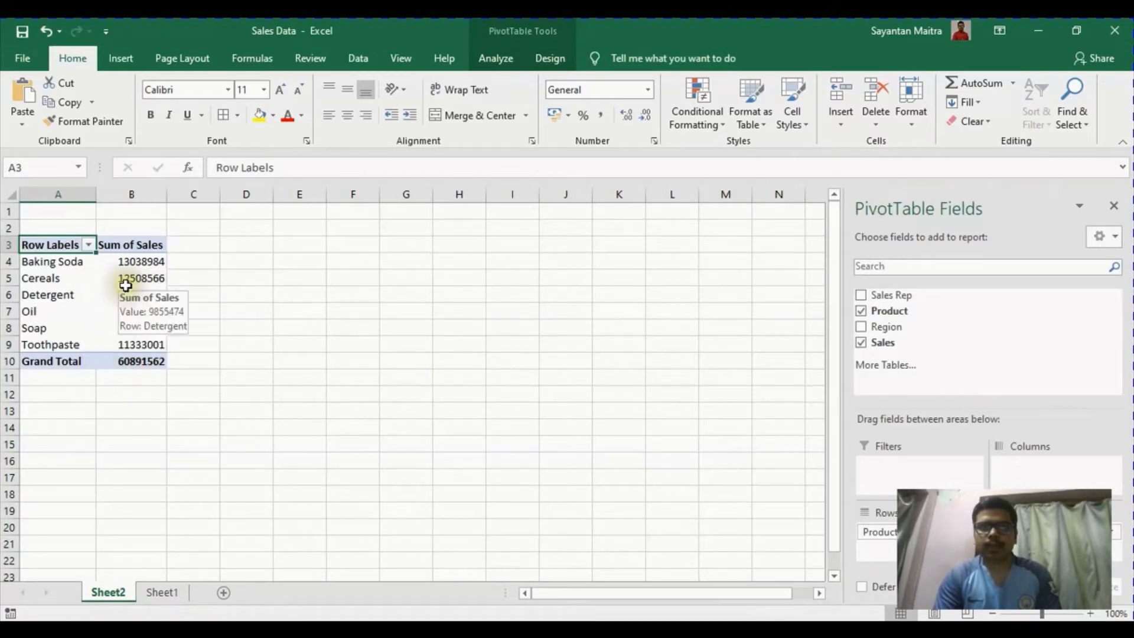
{"action": "left_click", "coordinate": [83, 278]}
{"action": "right_click", "coordinate": [84, 279]}
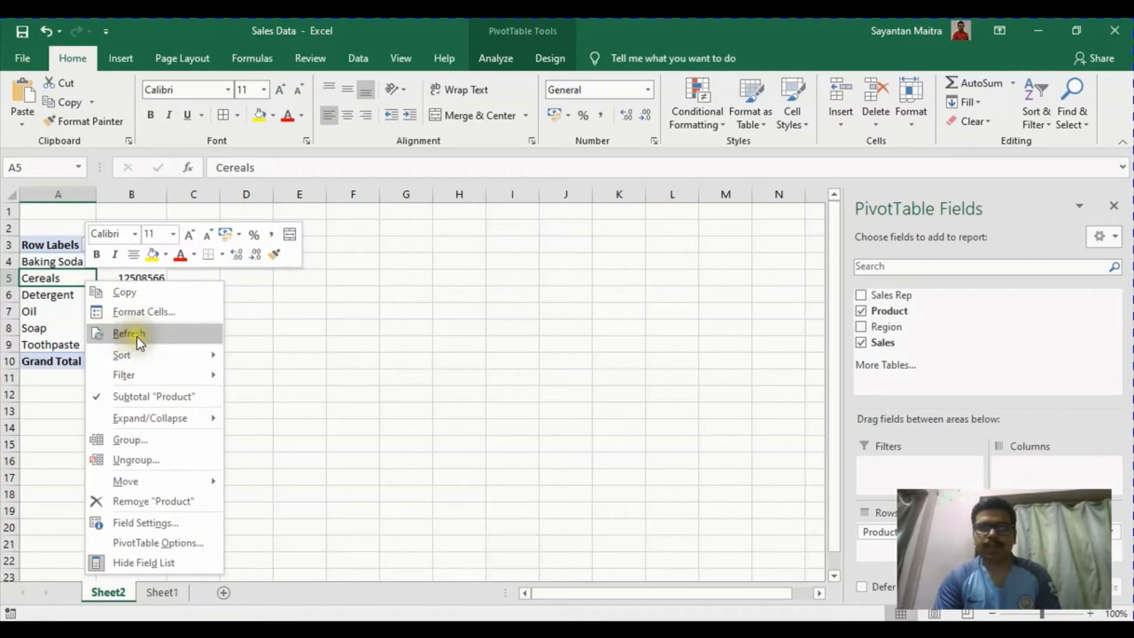
{"action": "left_click", "coordinate": [57, 277]}
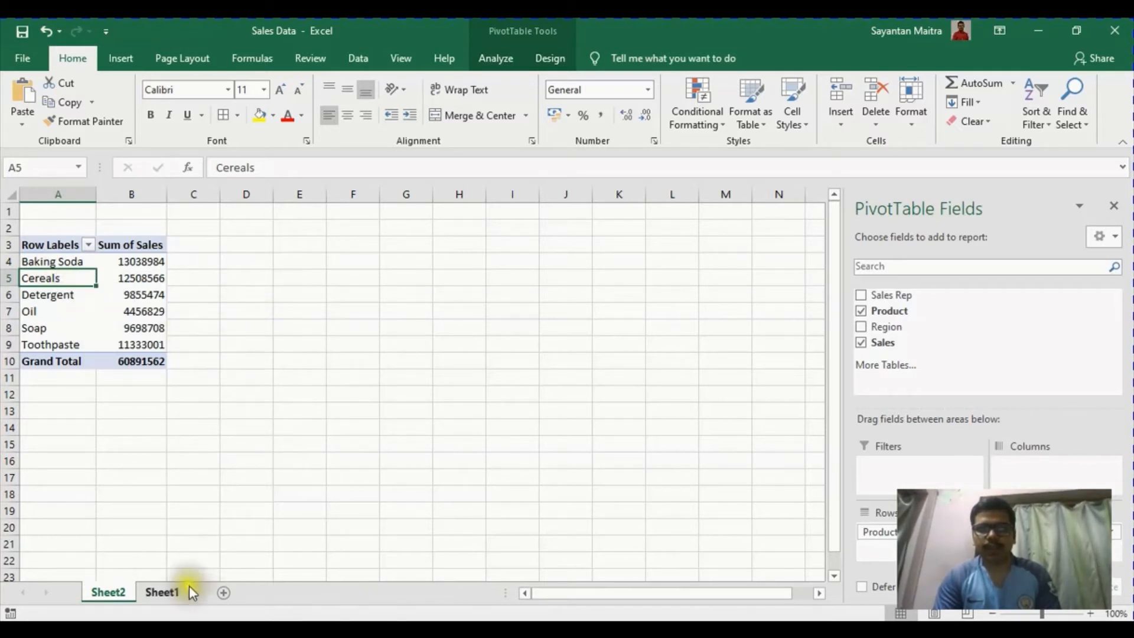
- Create a second pivot table on a new worksheet from the full sales data on Sheet1
{"action": "left_click", "coordinate": [171, 591]}
{"action": "key", "text": "ctrl+a"}
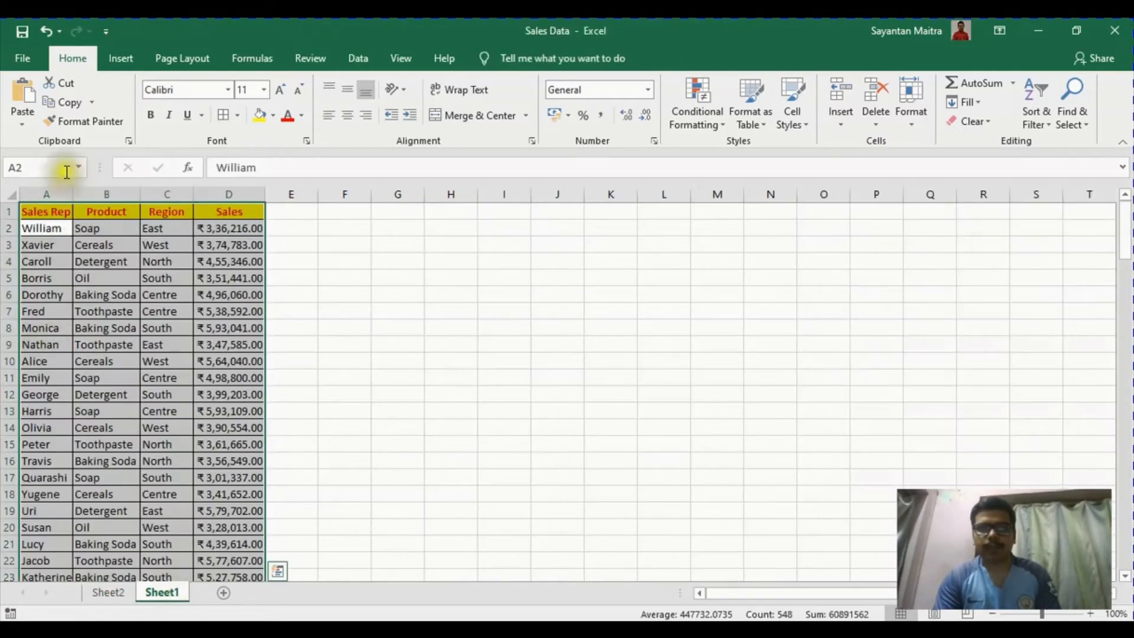
{"action": "left_click", "coordinate": [120, 69]}
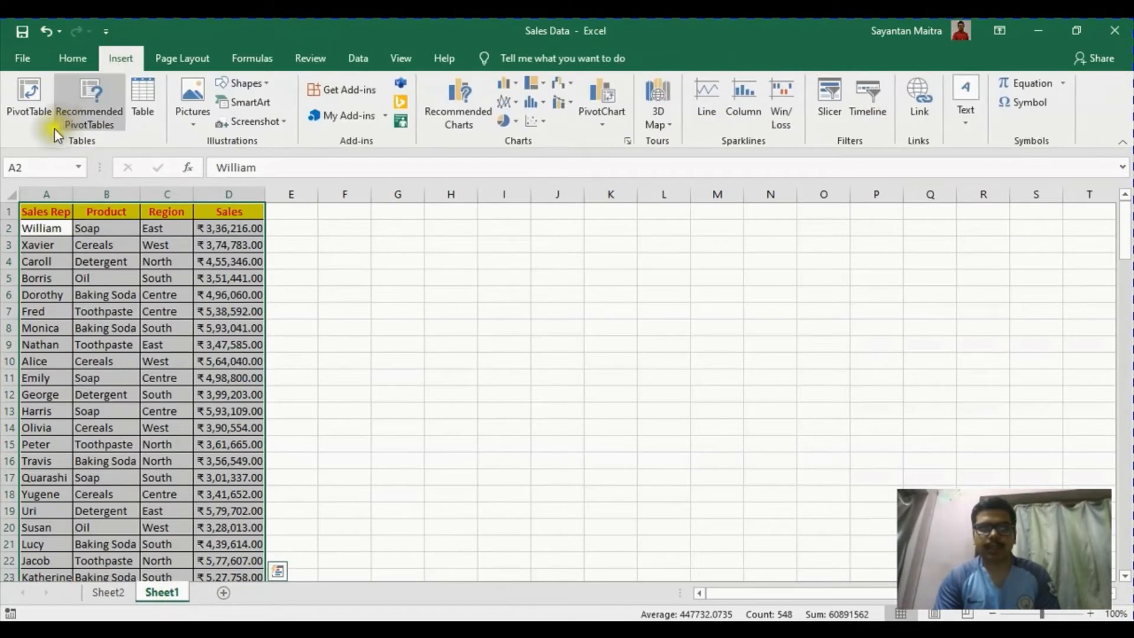
{"action": "left_click", "coordinate": [24, 112]}
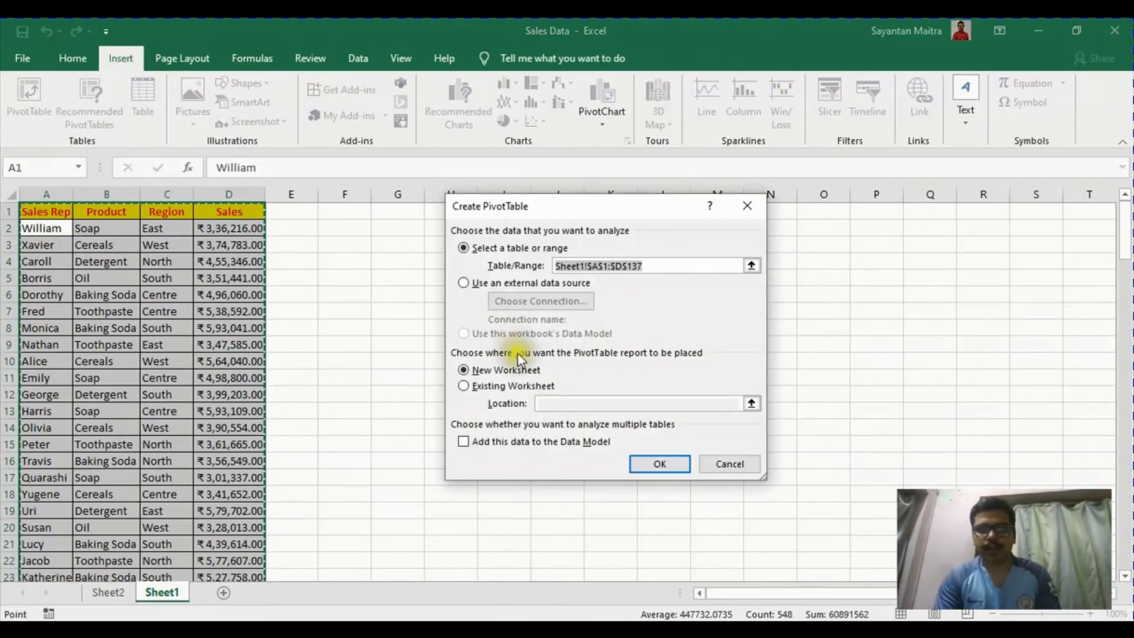
{"action": "left_click", "coordinate": [650, 463]}
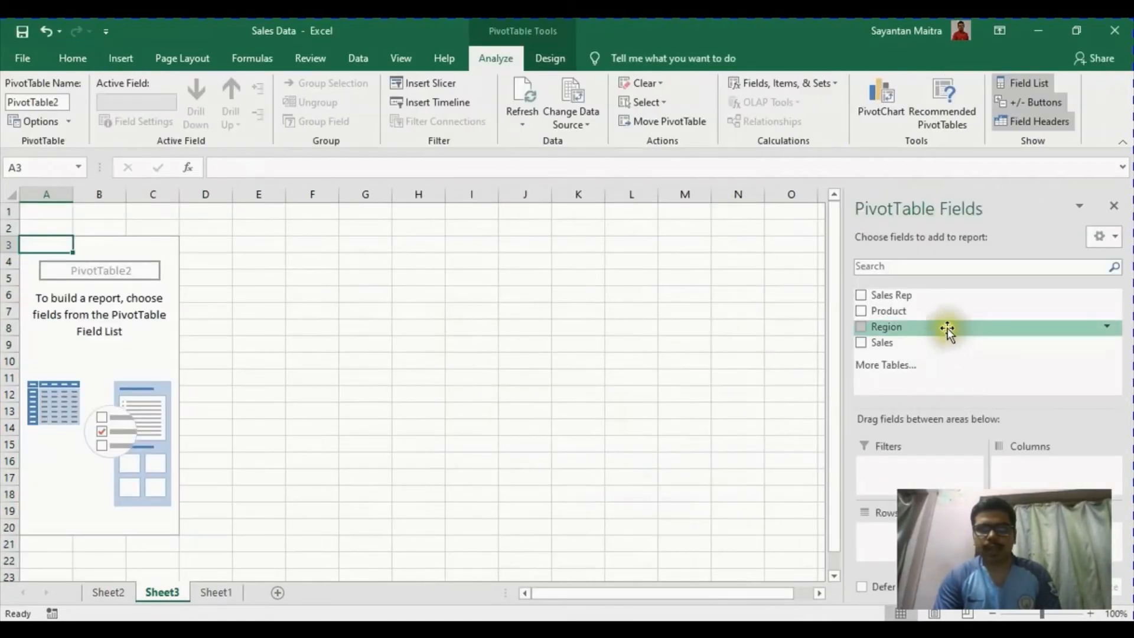
- Summarize sales by region, with Region as the row field and Sales as the value field
{"action": "left_click_drag", "start_coordinate": [948, 327], "coordinate": [893, 549]}
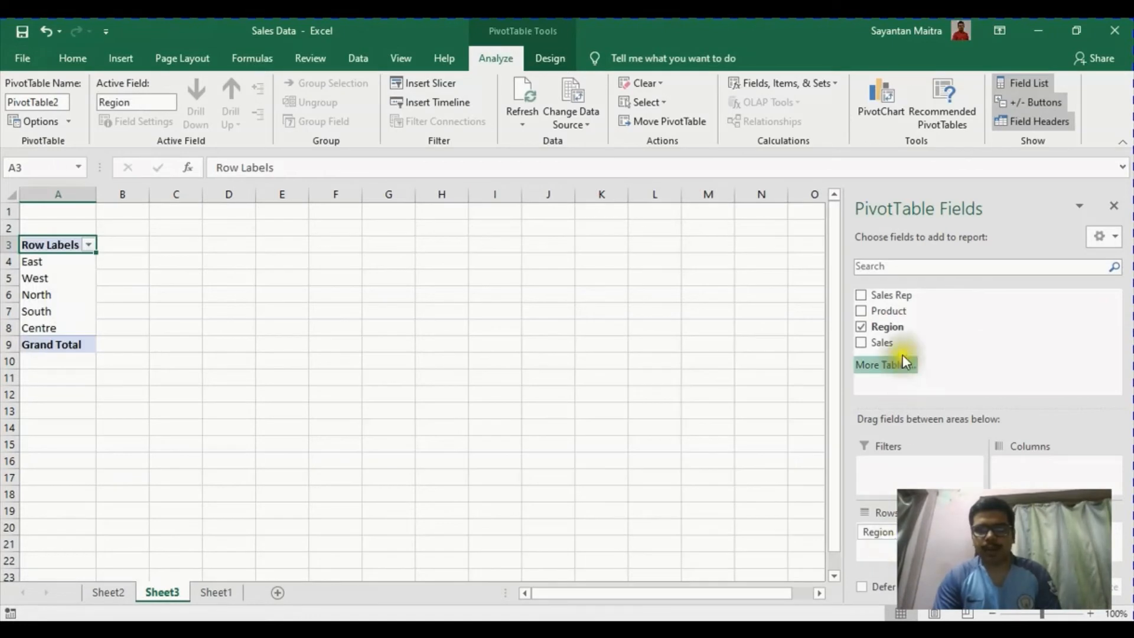
{"action": "left_click_drag", "start_coordinate": [899, 345], "coordinate": [1057, 550]}
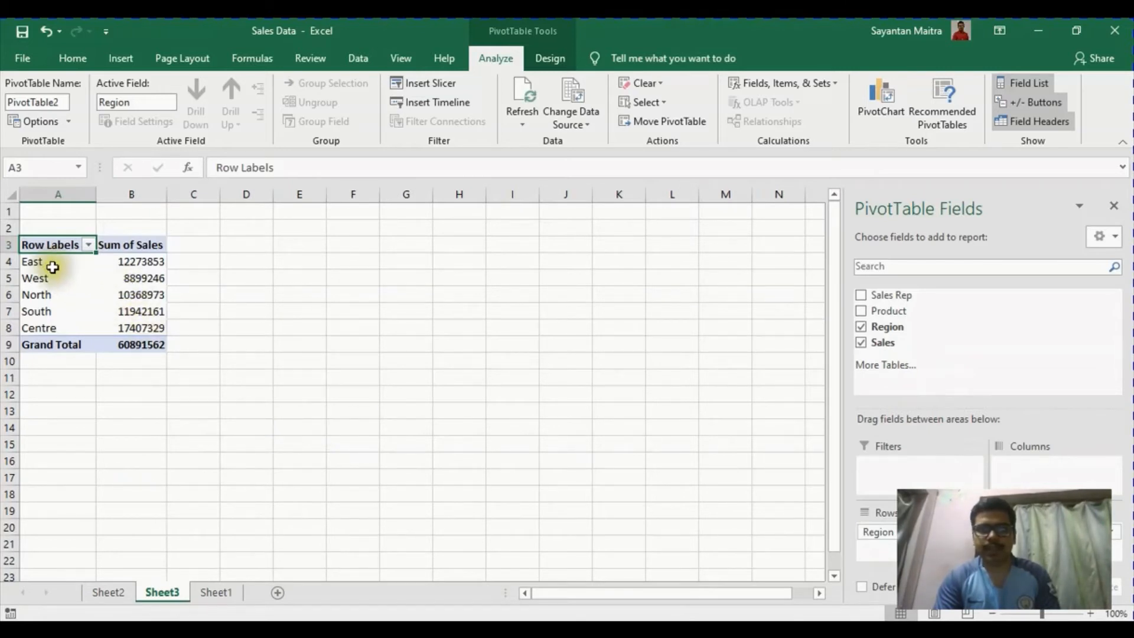
{"action": "mouse_move", "coordinate": [145, 263]}
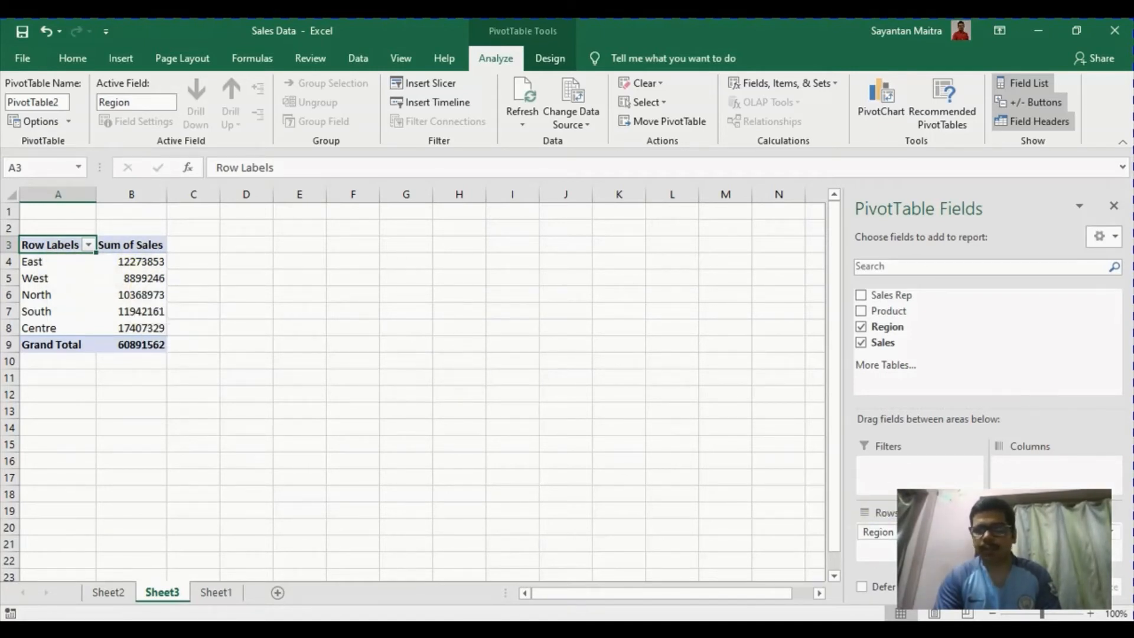
- Change the Sales value field in the region pivot table to summarize by Average
{"action": "left_click", "coordinate": [1113, 543]}
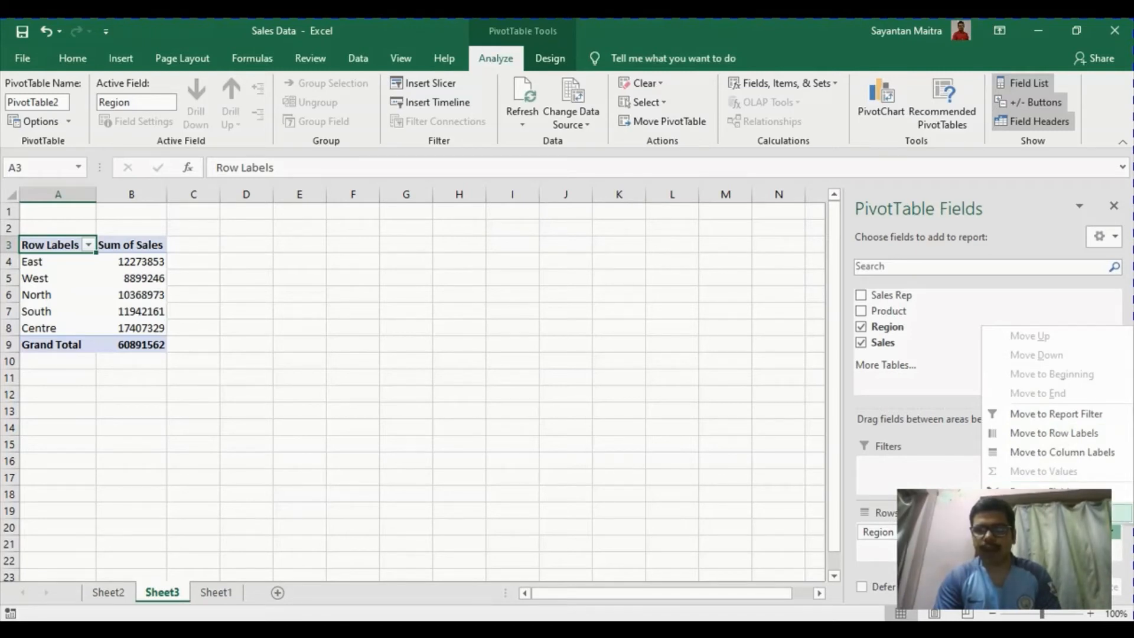
{"action": "left_click", "coordinate": [1043, 513]}
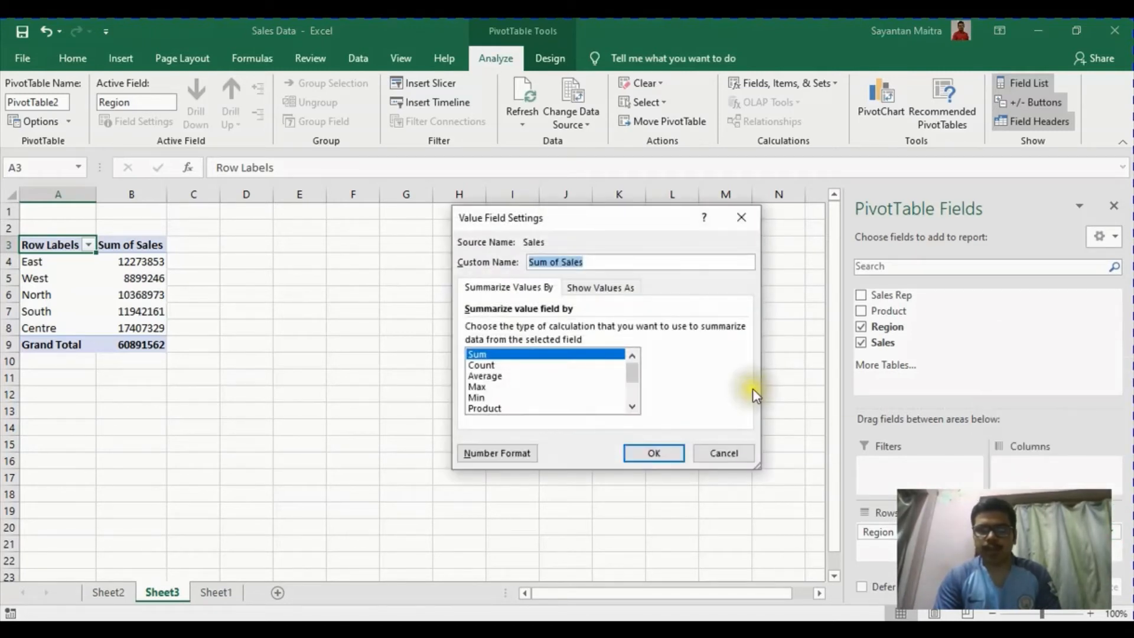
{"action": "left_click_drag", "start_coordinate": [593, 227], "coordinate": [512, 227]}
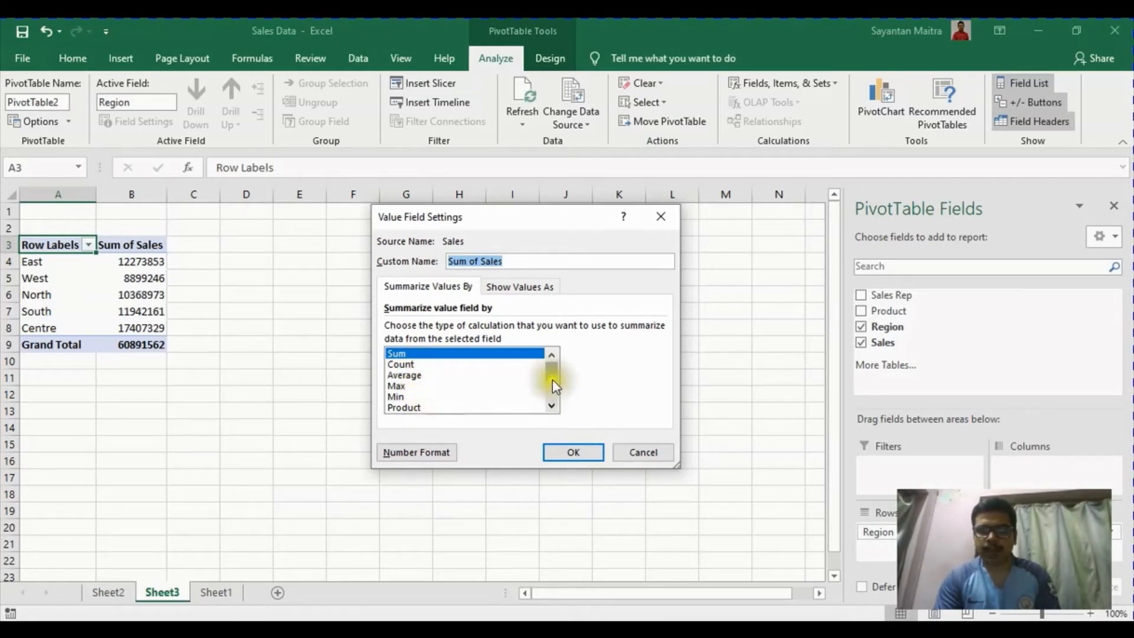
{"action": "mouse_move", "coordinate": [554, 376]}
{"action": "left_mouse_down"}
{"action": "mouse_move", "coordinate": [552, 398]}
{"action": "mouse_move", "coordinate": [551, 364]}
{"action": "left_mouse_up"}
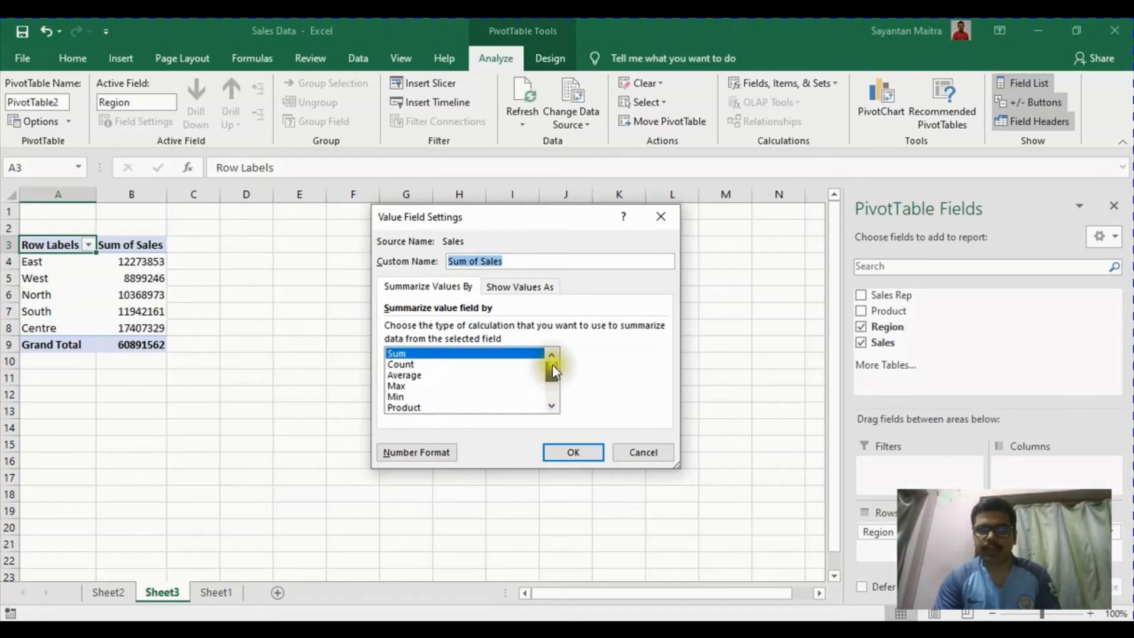
{"action": "left_click", "coordinate": [441, 377]}
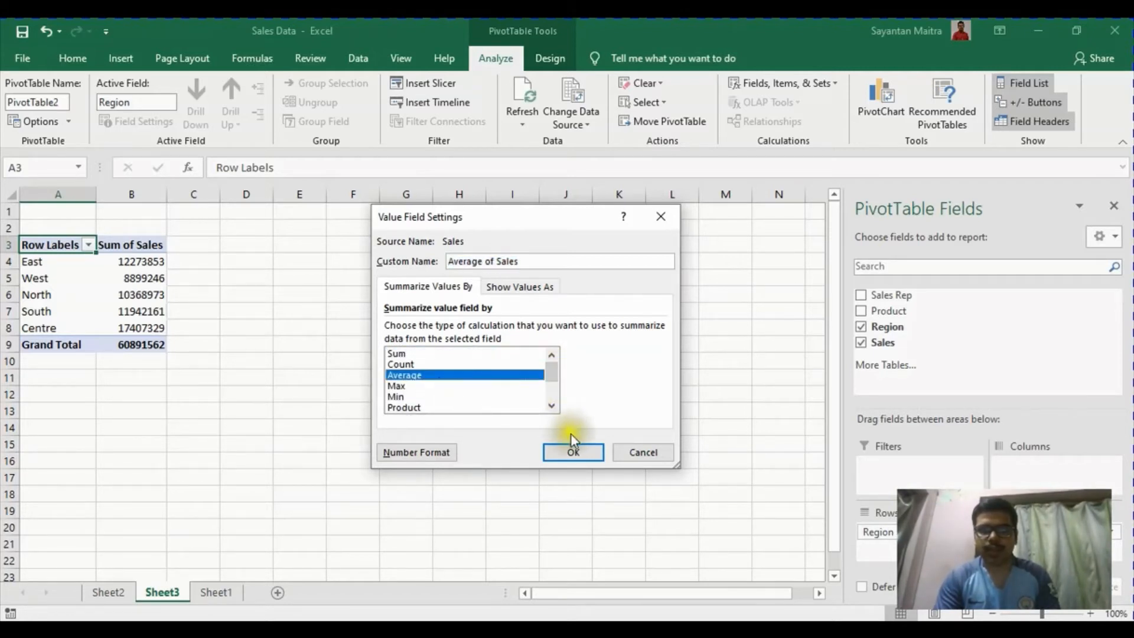
{"action": "left_click", "coordinate": [572, 451]}
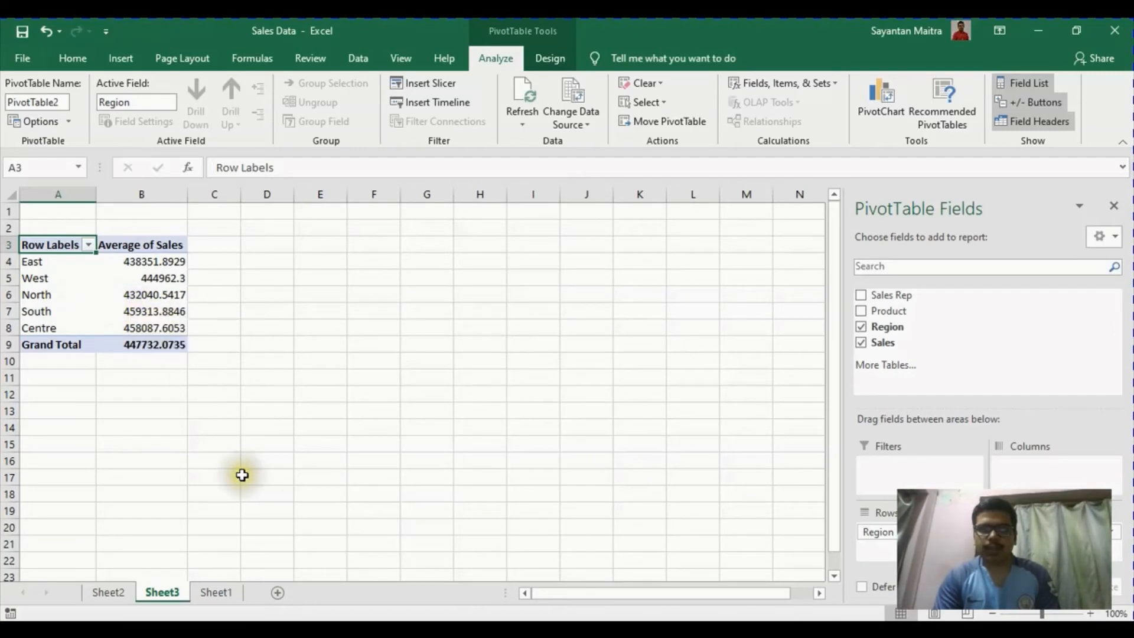
- Create a third pivot table on a new worksheet from the Sheet1 sales data range A1:D137
{"action": "left_click", "coordinate": [227, 593]}
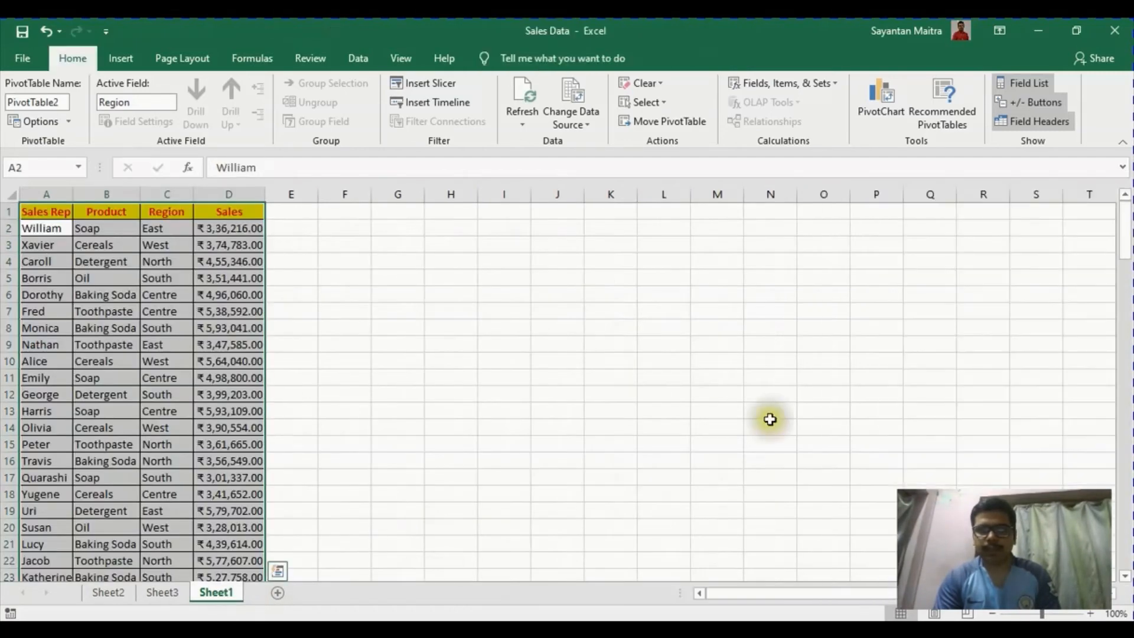
{"action": "left_click", "coordinate": [121, 56]}
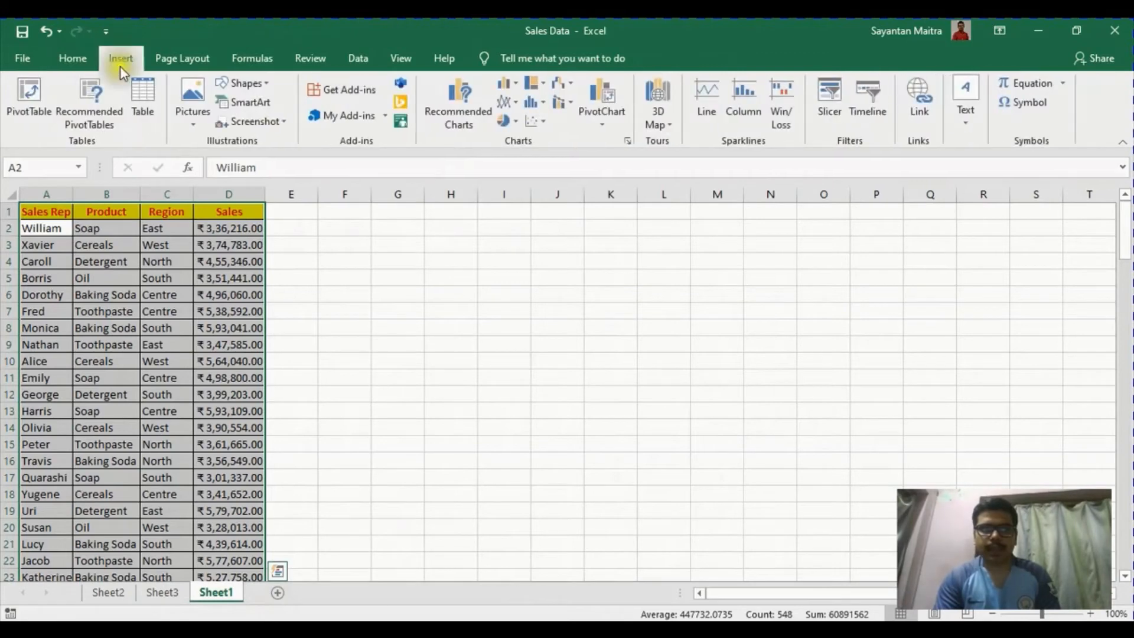
{"action": "left_click", "coordinate": [30, 107]}
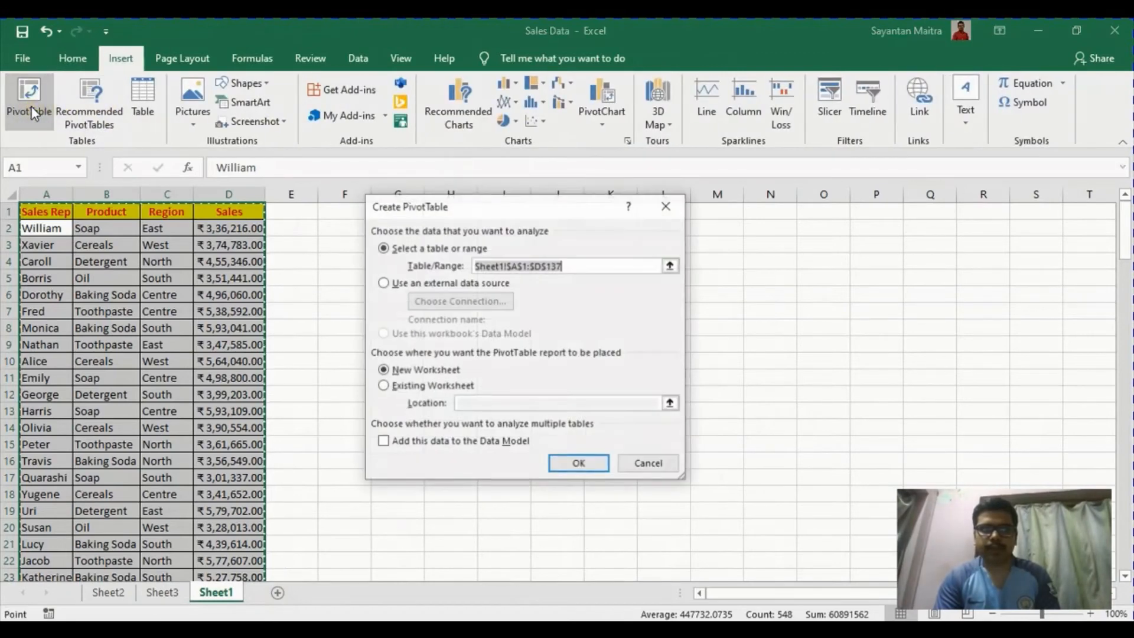
{"action": "left_click", "coordinate": [568, 463]}
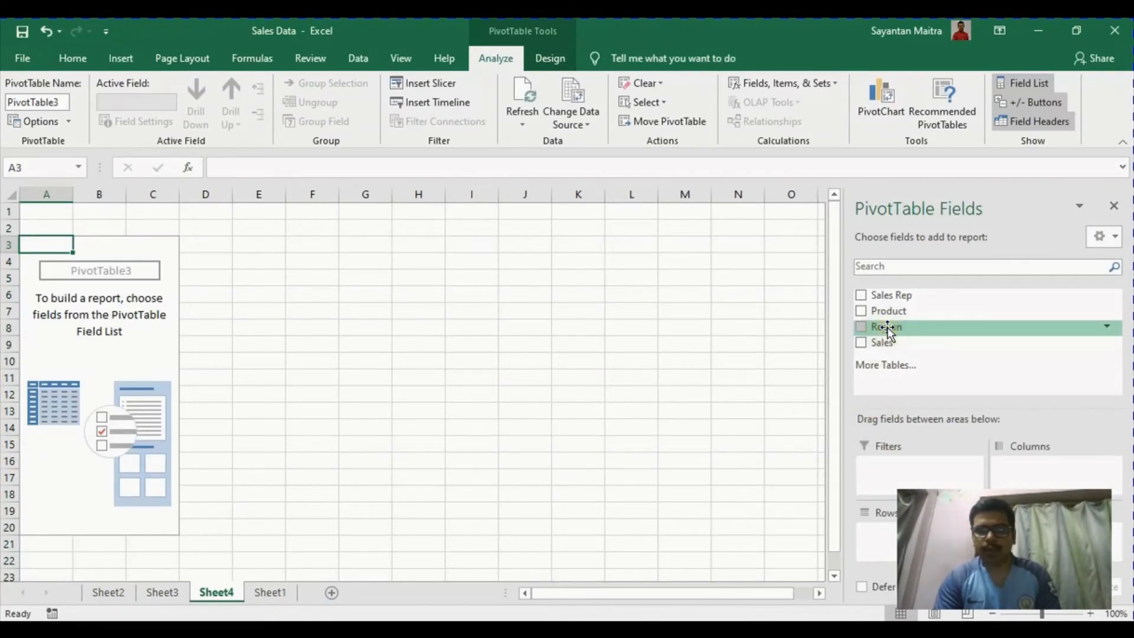
- Build a product count by region, with Region in rows and Product in both values and columns
{"action": "left_click_drag", "start_coordinate": [887, 327], "coordinate": [874, 545]}
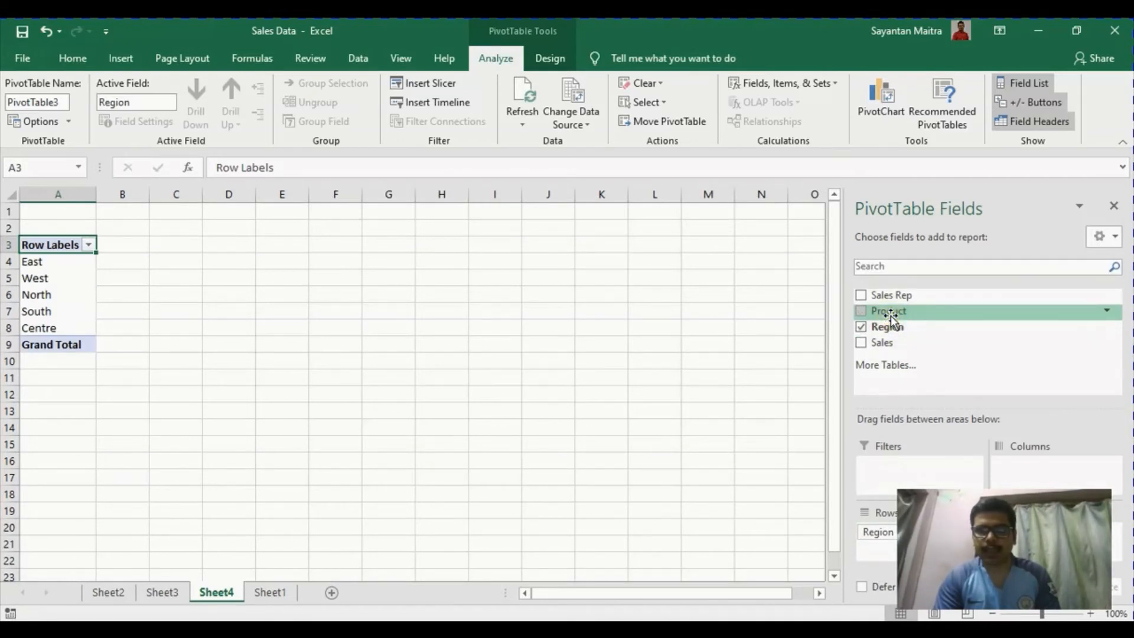
{"action": "left_click_drag", "start_coordinate": [897, 328], "coordinate": [1034, 538]}
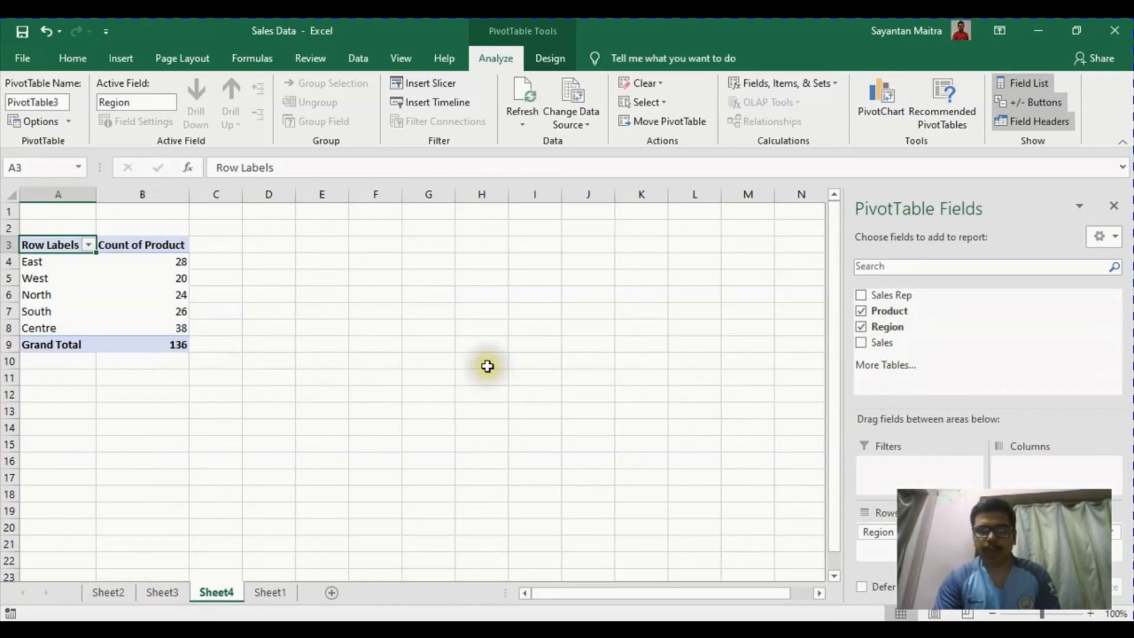
{"action": "mouse_move", "coordinate": [165, 265]}
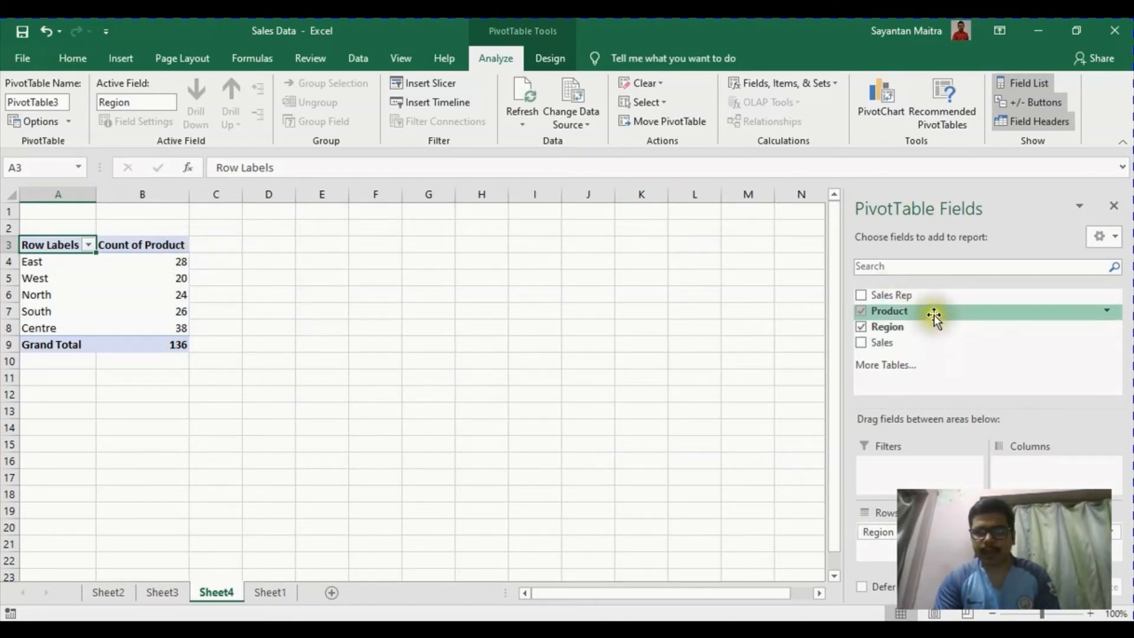
{"action": "left_click_drag", "start_coordinate": [934, 314], "coordinate": [1030, 472]}
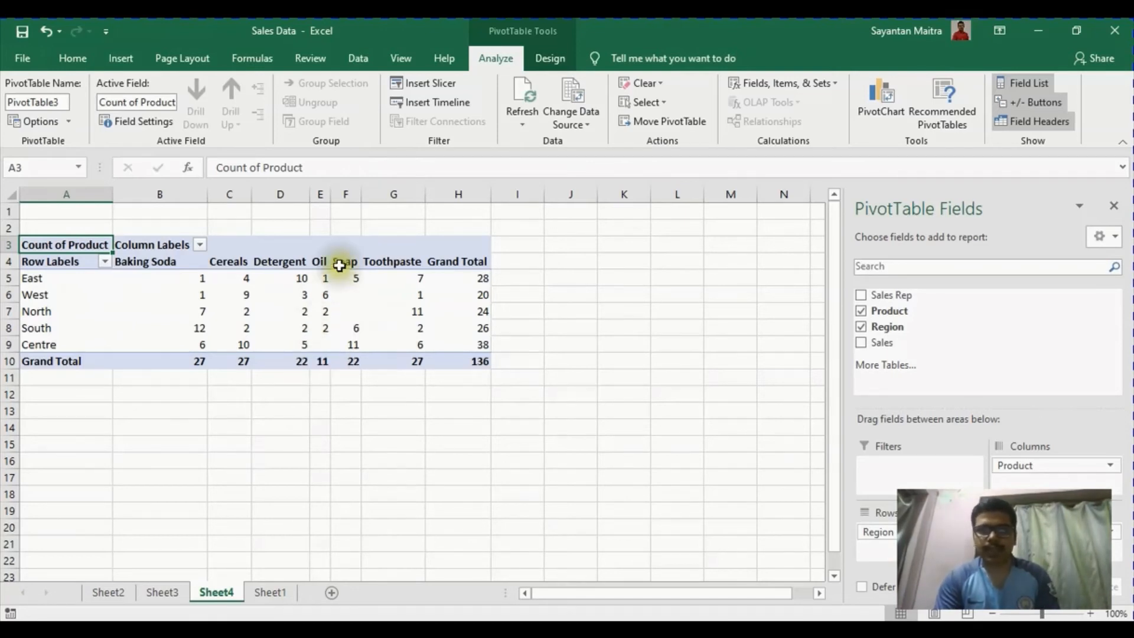
- Insert a 3-D Clustered Column pivot chart from the Sheet2 product sales pivot table and place it beside the table
{"action": "left_click", "coordinate": [106, 592]}
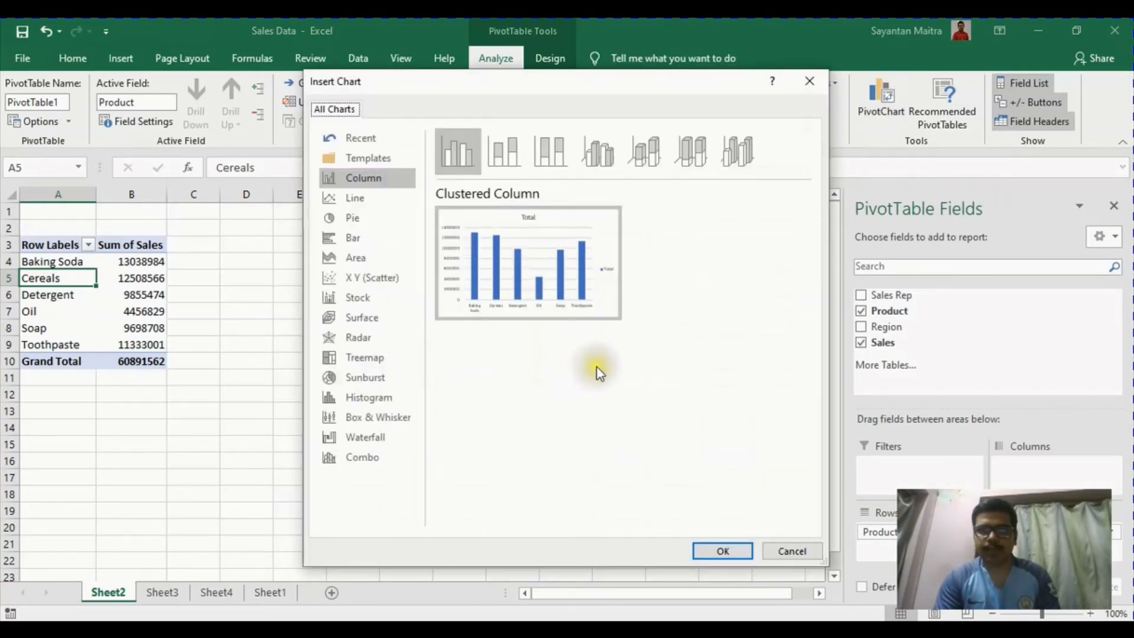
{"action": "left_click", "coordinate": [601, 140]}
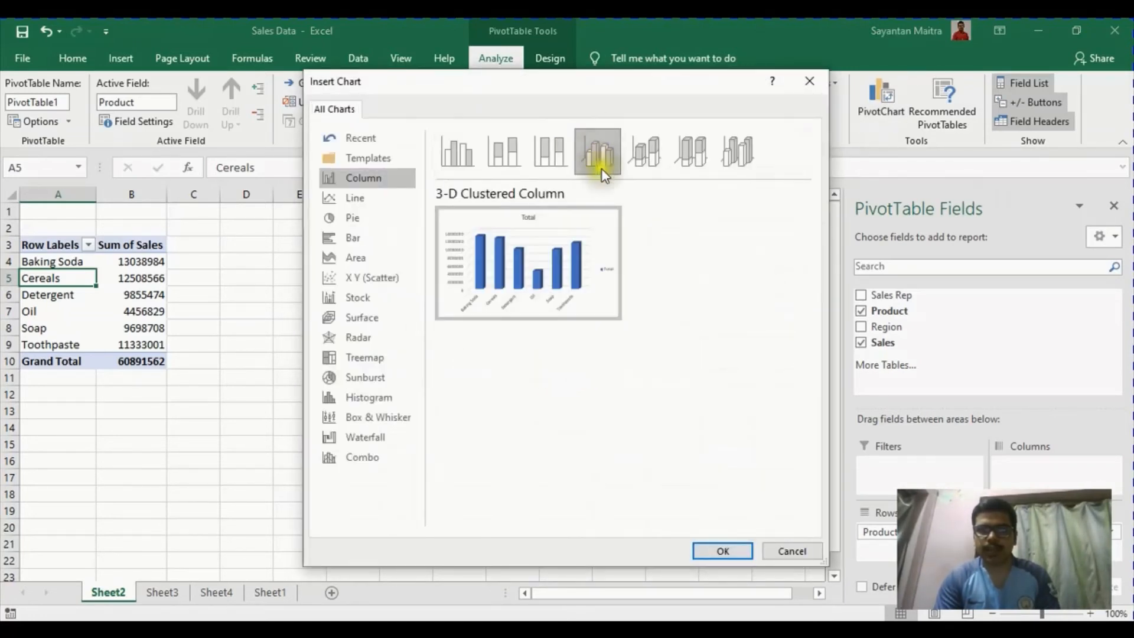
{"action": "mouse_move", "coordinate": [561, 298]}
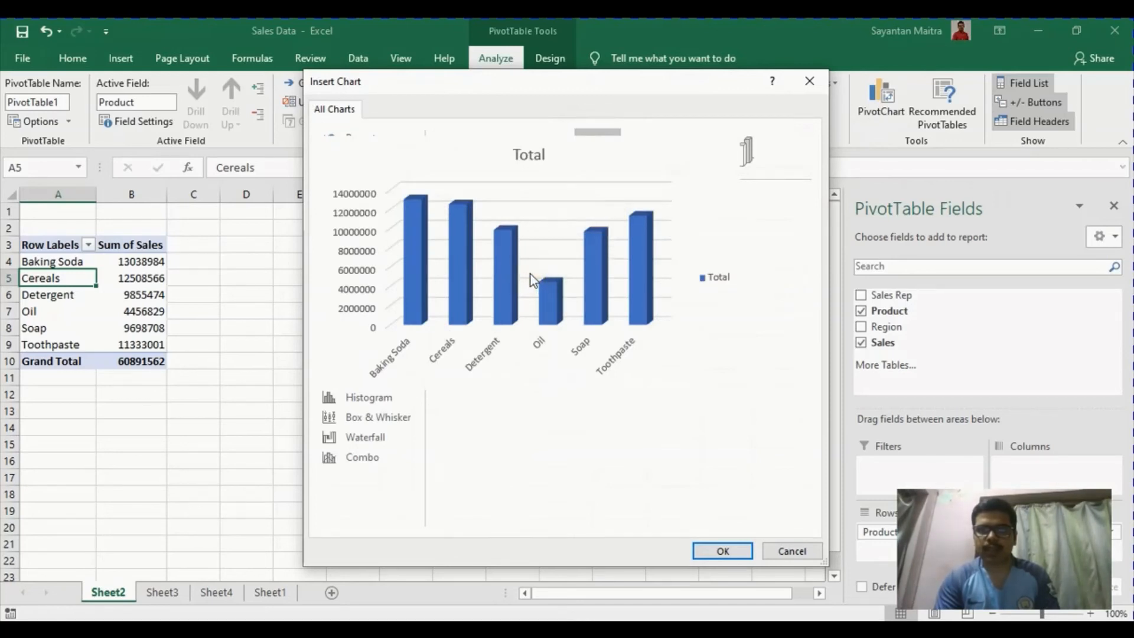
{"action": "left_click", "coordinate": [715, 556]}
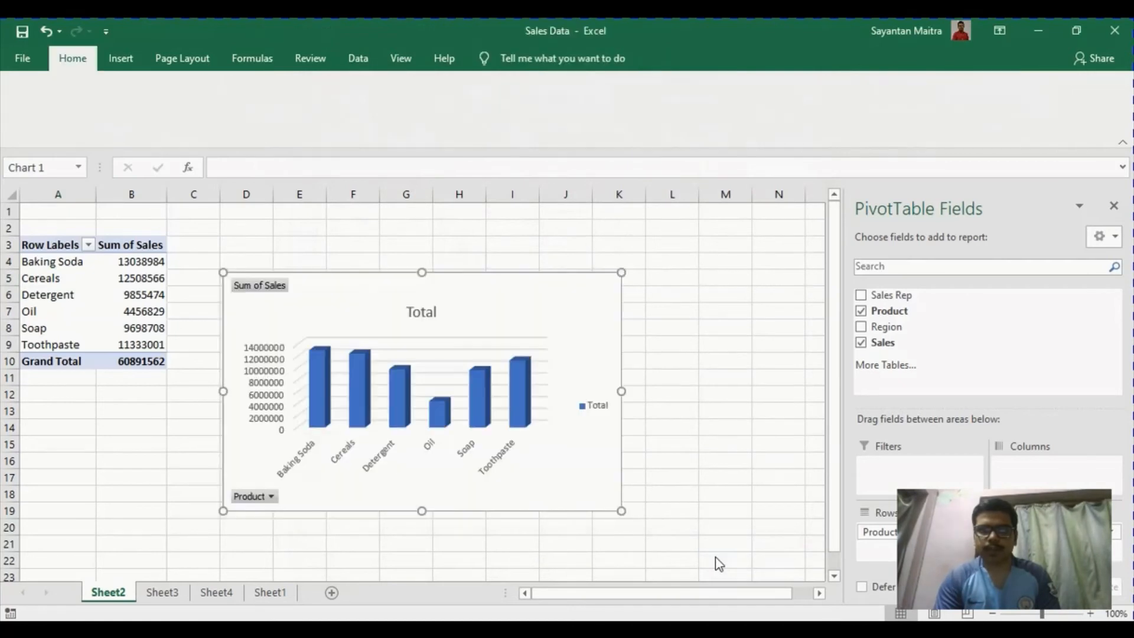
{"action": "left_click_drag", "start_coordinate": [516, 300], "coordinate": [482, 255]}
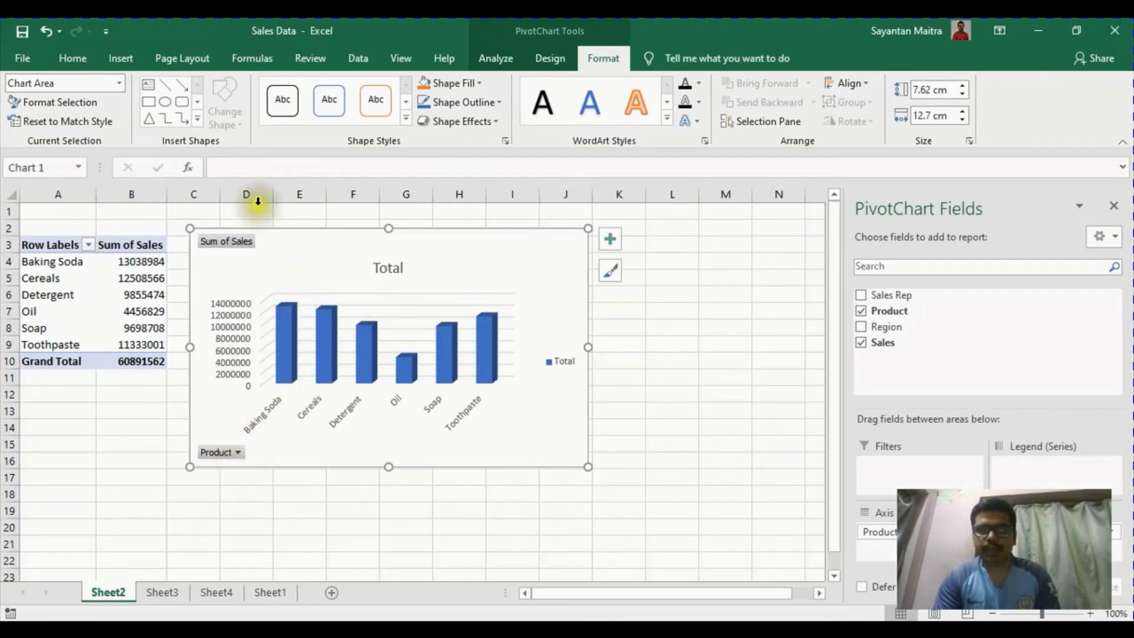
- Filter the column pivot chart's Product field to only Baking Soda and Cereals
{"action": "left_click", "coordinate": [238, 454]}
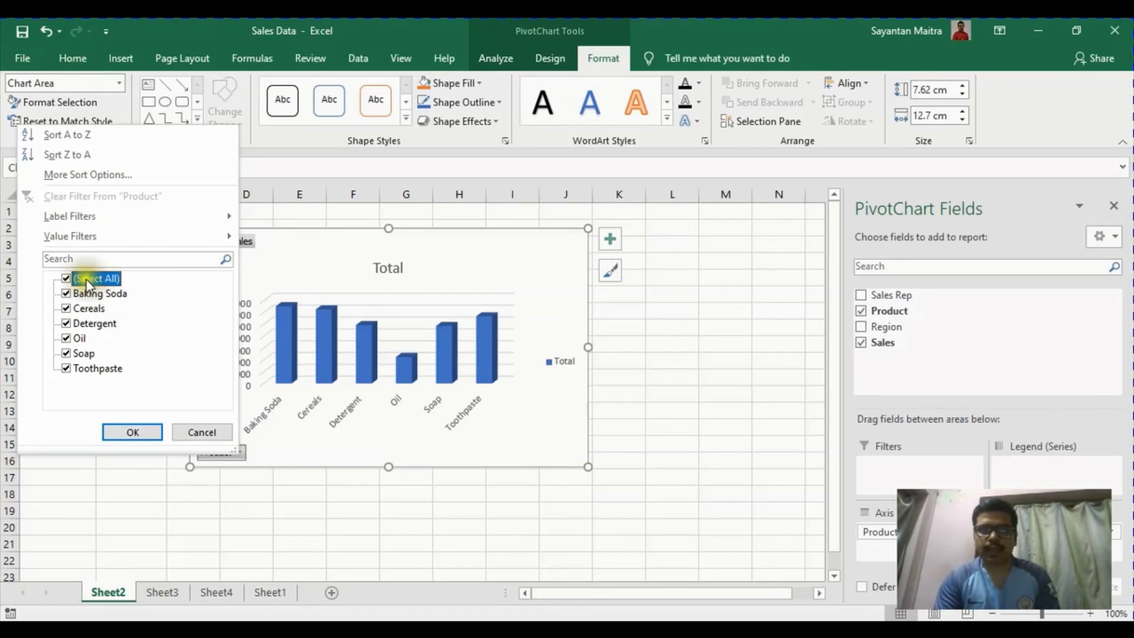
{"action": "left_click", "coordinate": [69, 278]}
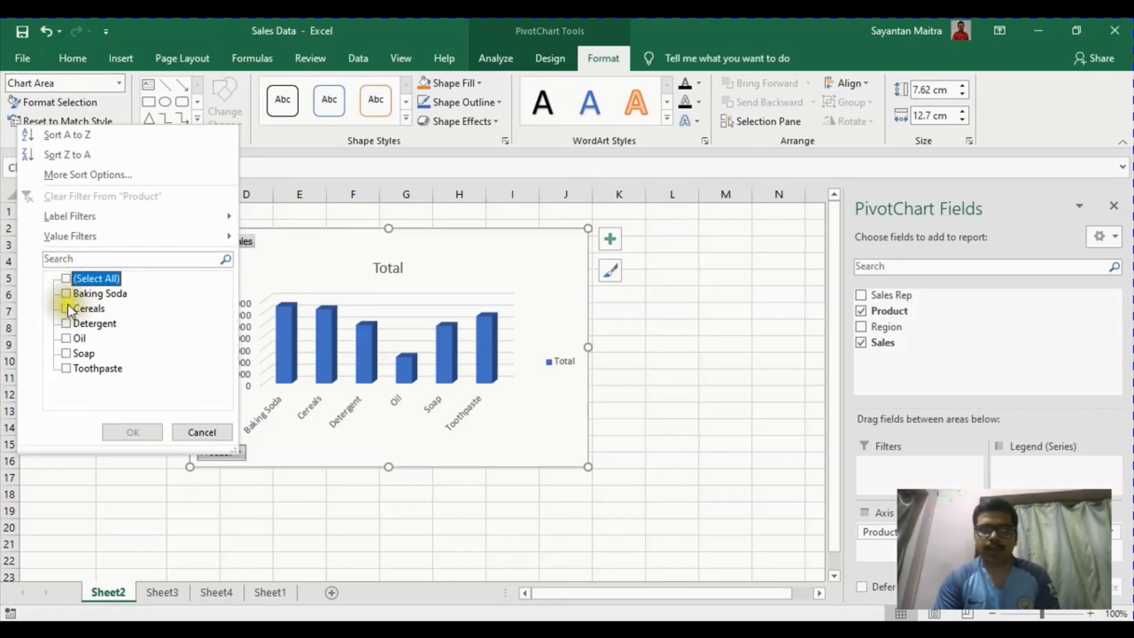
{"action": "left_click", "coordinate": [65, 293]}
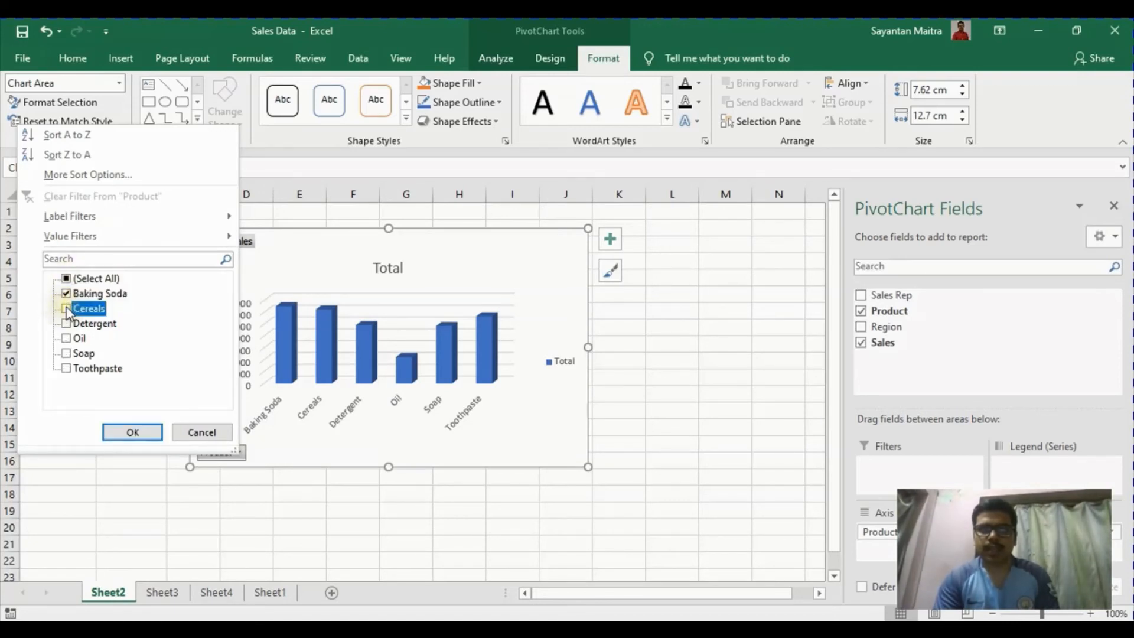
{"action": "left_click", "coordinate": [66, 308]}
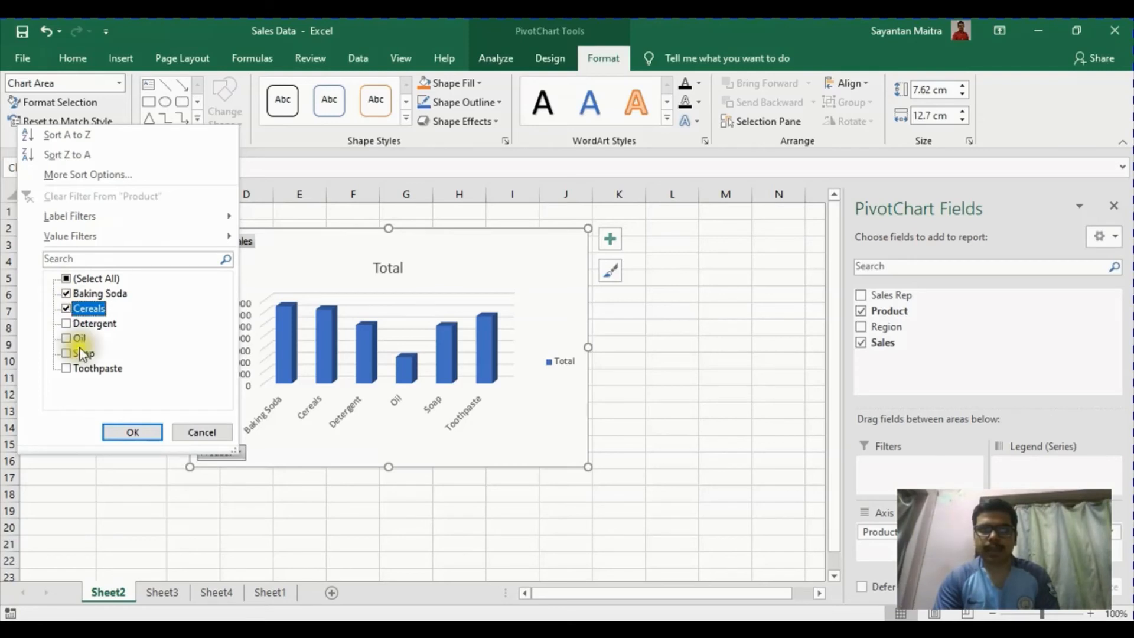
{"action": "left_click", "coordinate": [125, 433]}
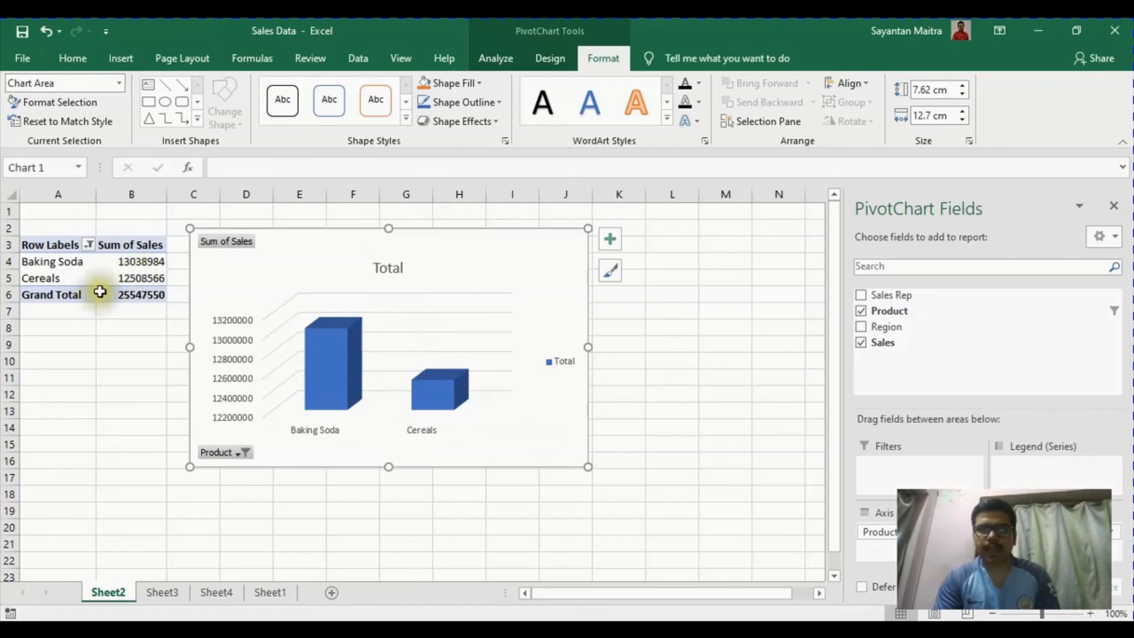
- Reselect all products in the column pivot chart's Product filter
{"action": "left_click", "coordinate": [218, 243]}
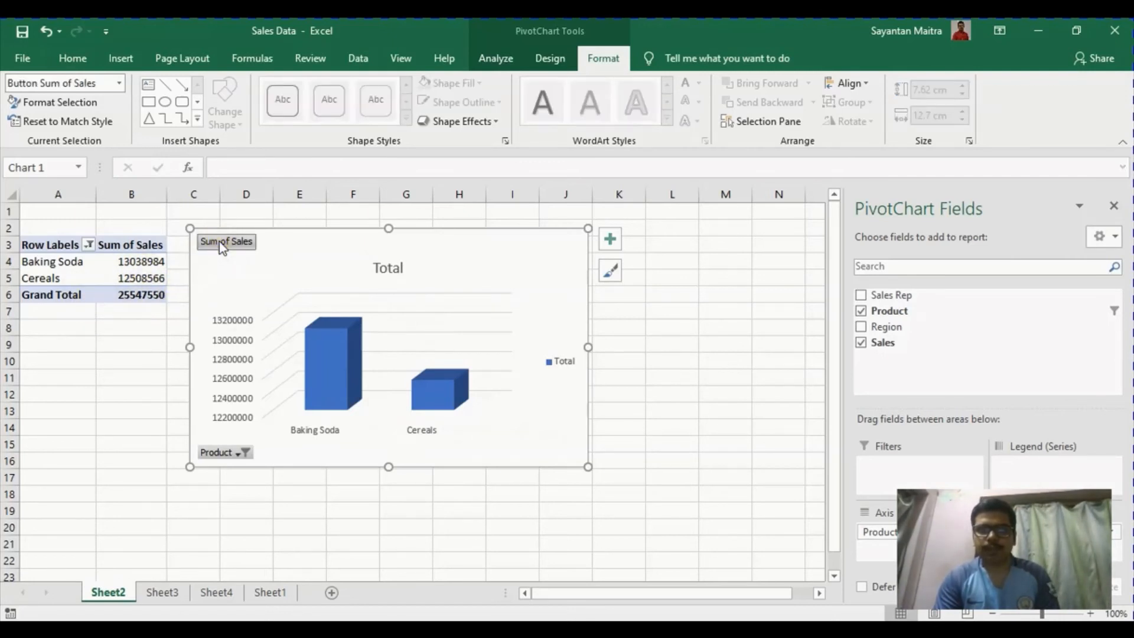
{"action": "left_click", "coordinate": [244, 453]}
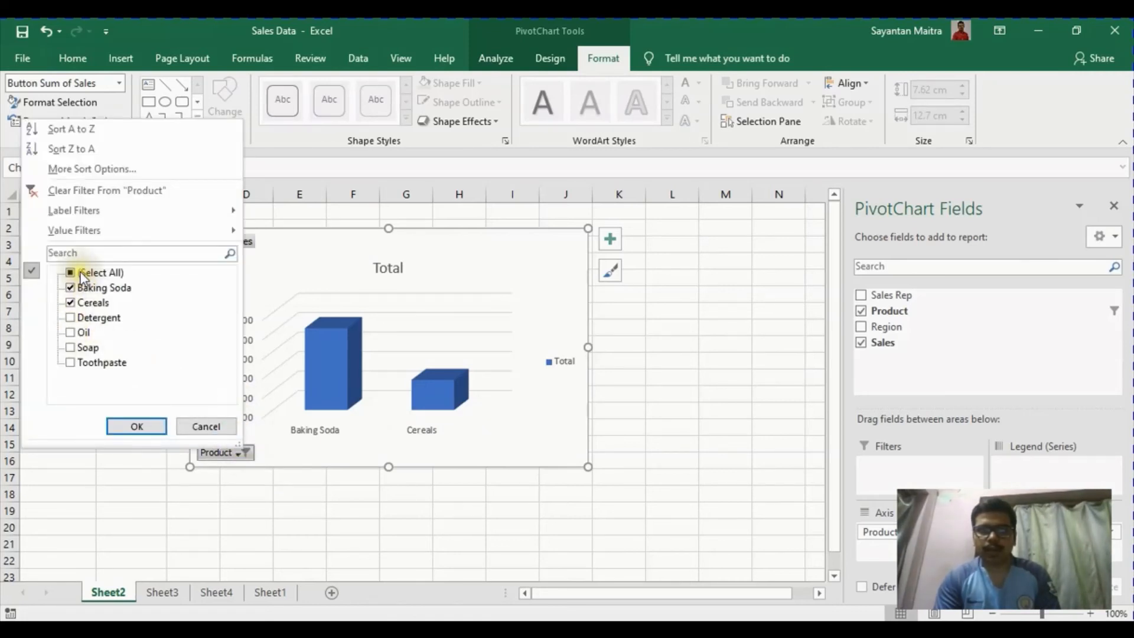
{"action": "left_click", "coordinate": [68, 272]}
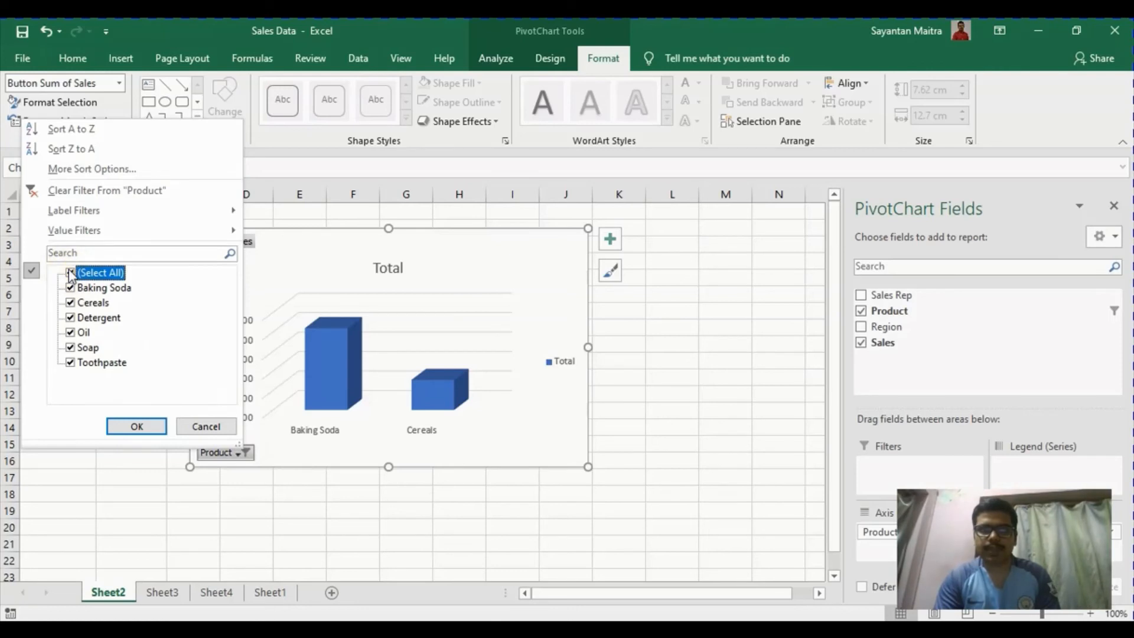
{"action": "left_click", "coordinate": [134, 424]}
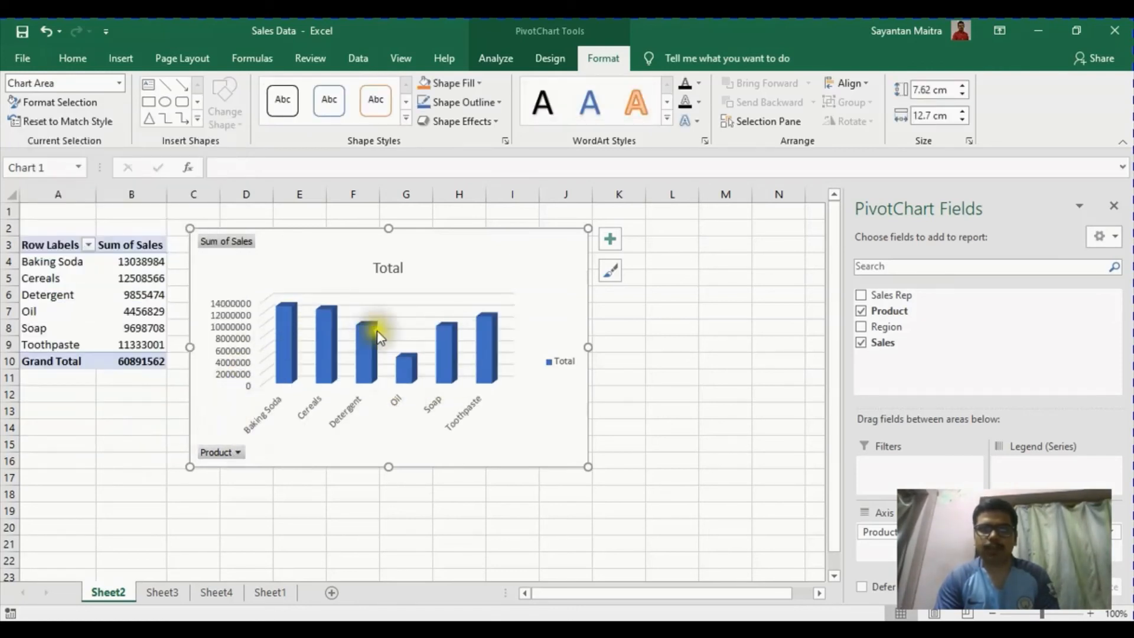
- Insert a 3-D Clustered Bar pivot chart from the Sheet3 average sales by region pivot table and place it beside the table
{"action": "left_click", "coordinate": [159, 592]}
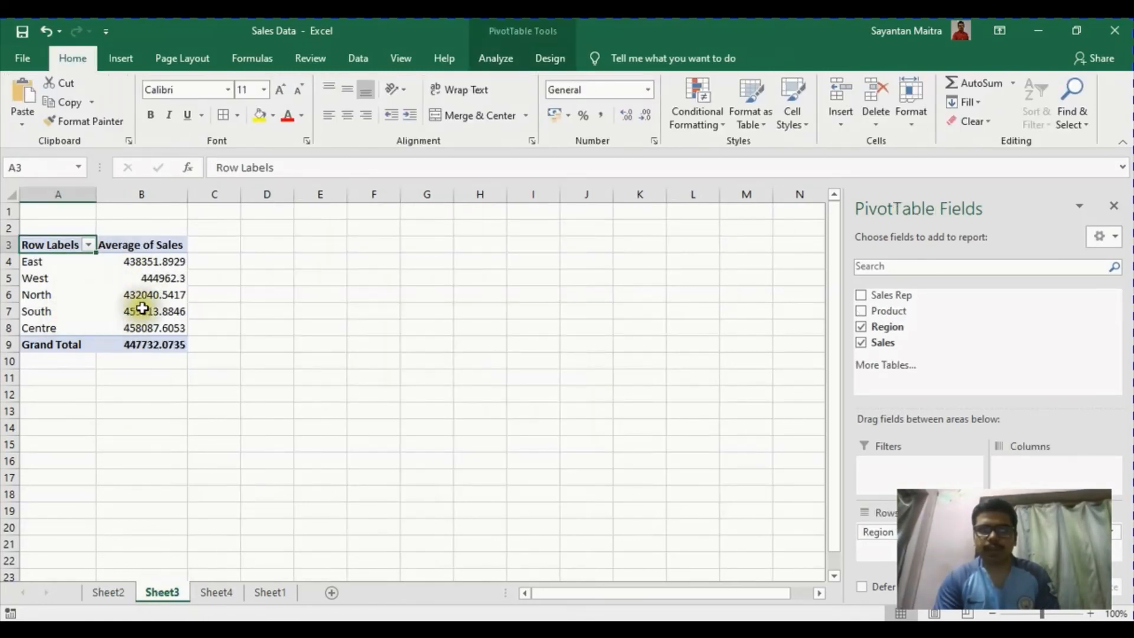
{"action": "left_click", "coordinate": [485, 66]}
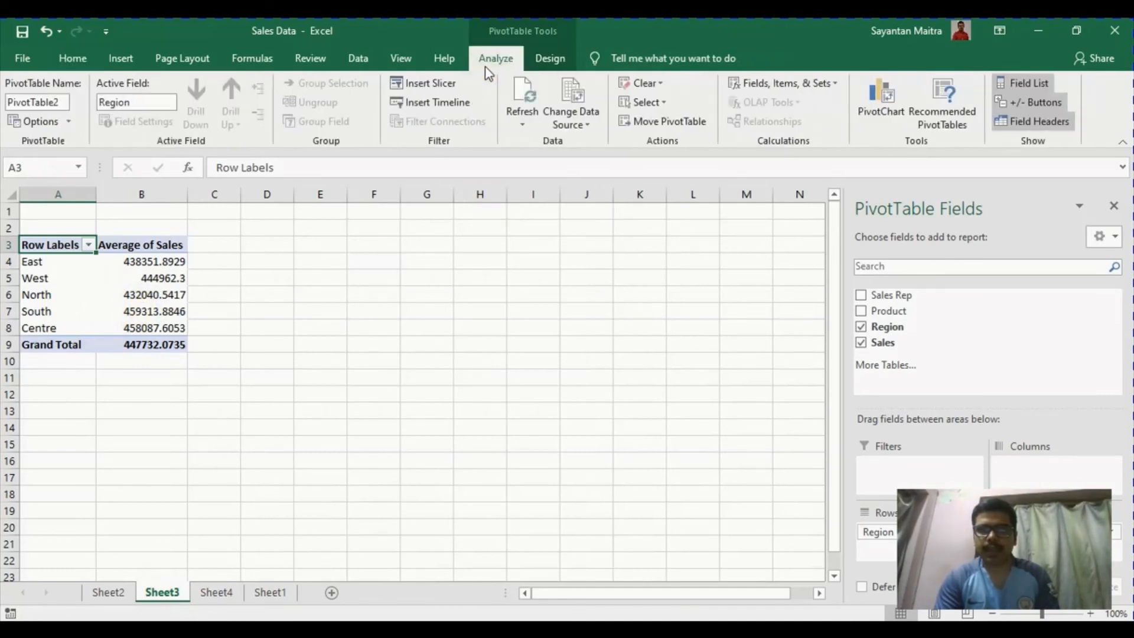
{"action": "left_click", "coordinate": [873, 93]}
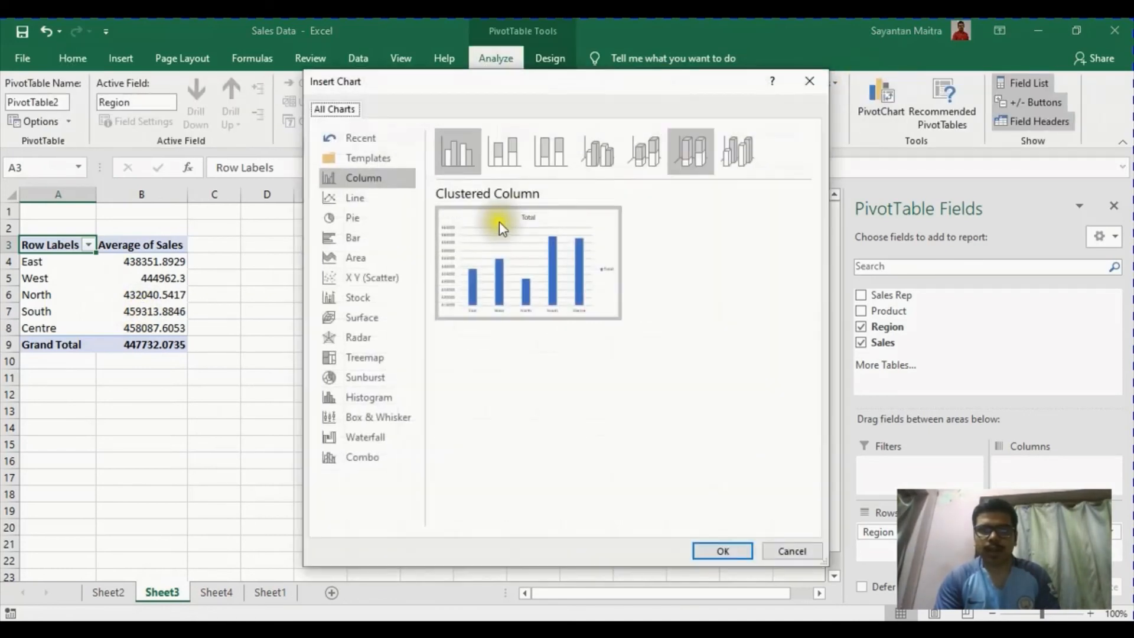
{"action": "left_click", "coordinate": [381, 243]}
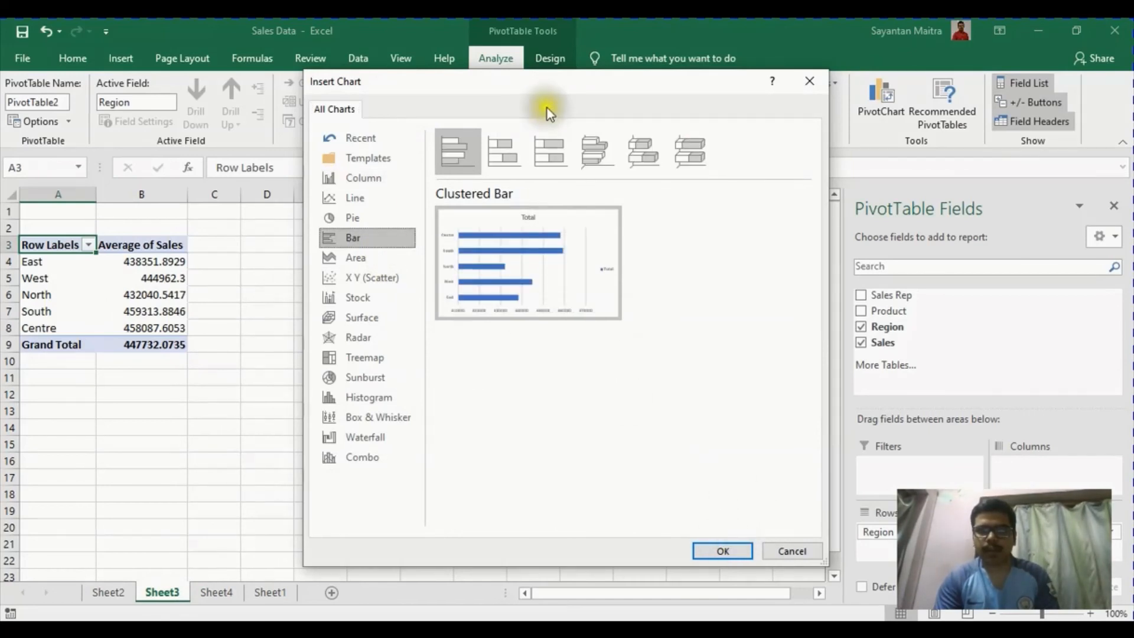
{"action": "left_click", "coordinate": [601, 156]}
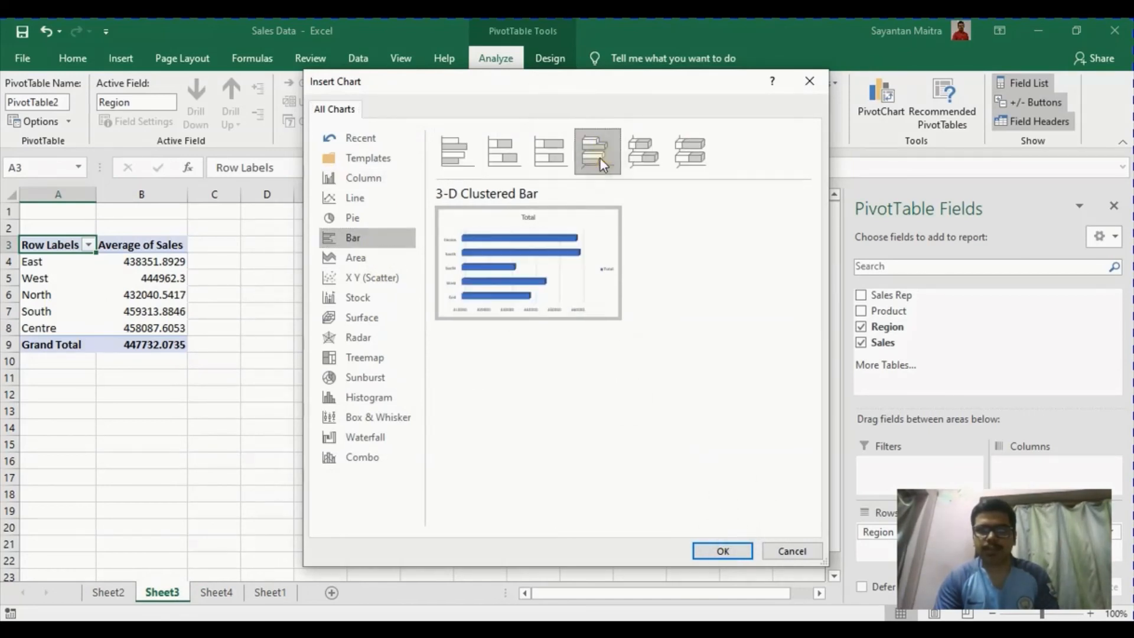
{"action": "left_click", "coordinate": [705, 551]}
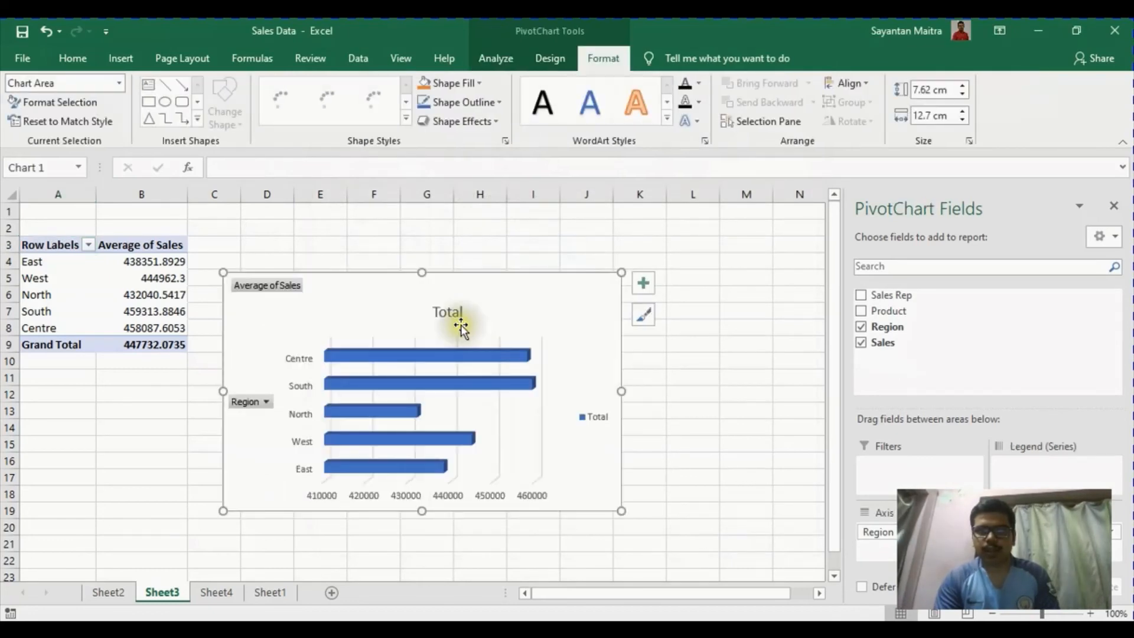
{"action": "mouse_move", "coordinate": [363, 299]}
{"action": "left_mouse_down"}
{"action": "mouse_move", "coordinate": [324, 281]}
{"action": "mouse_move", "coordinate": [331, 260]}
{"action": "left_mouse_up"}
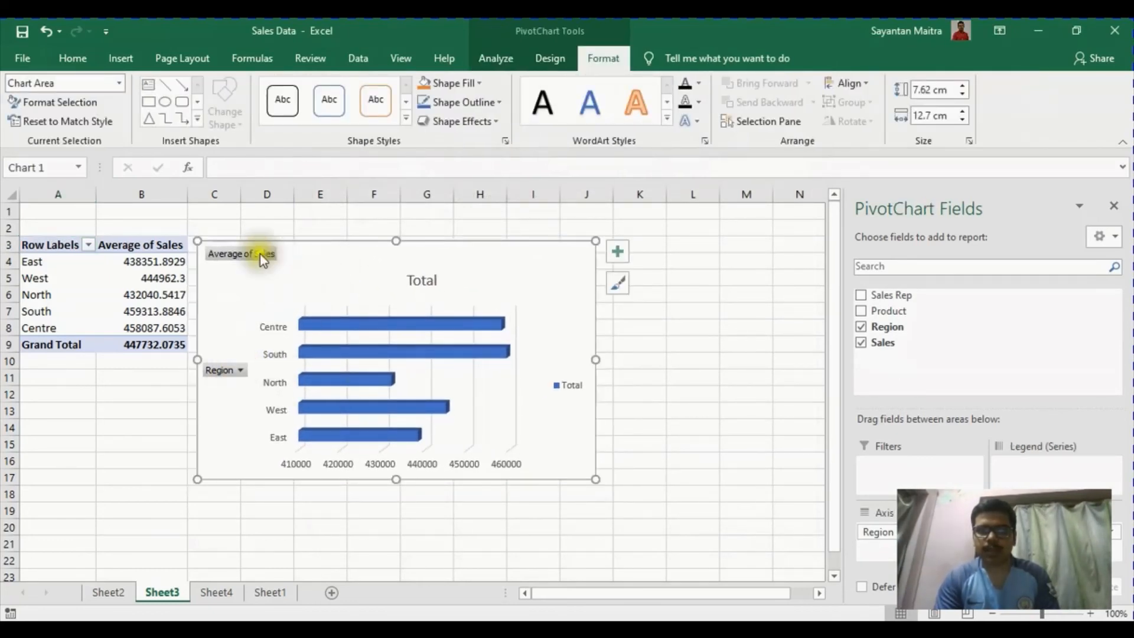
- Insert a Line pivot chart from the Sheet4 product count pivot table and move it toward the right, around columns H to N
{"action": "left_click", "coordinate": [215, 593]}
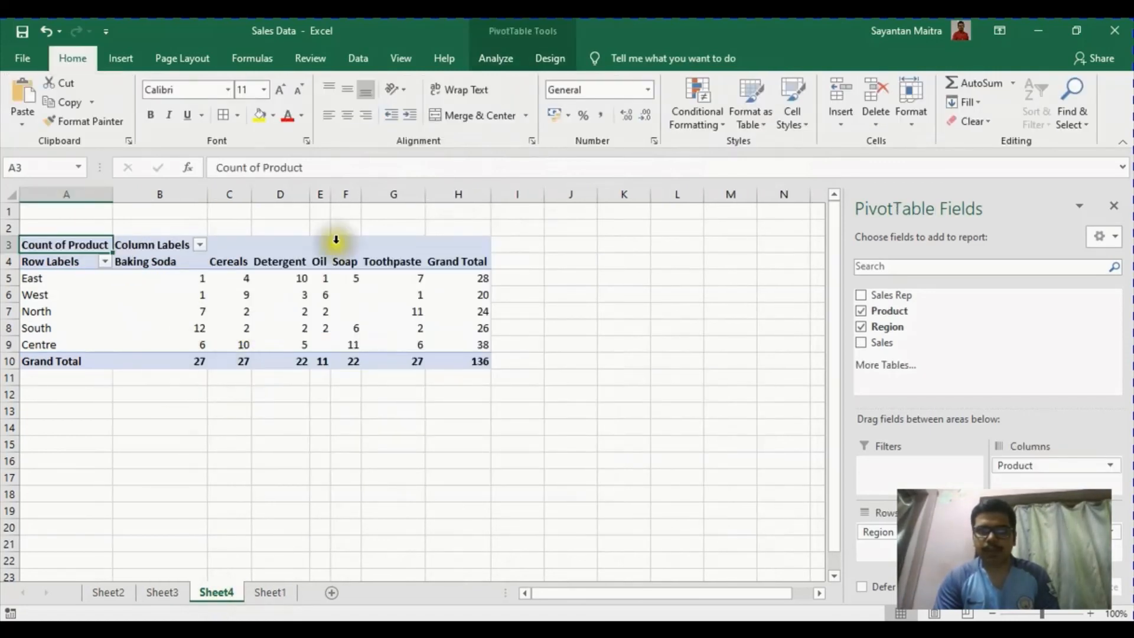
{"action": "left_click", "coordinate": [507, 64]}
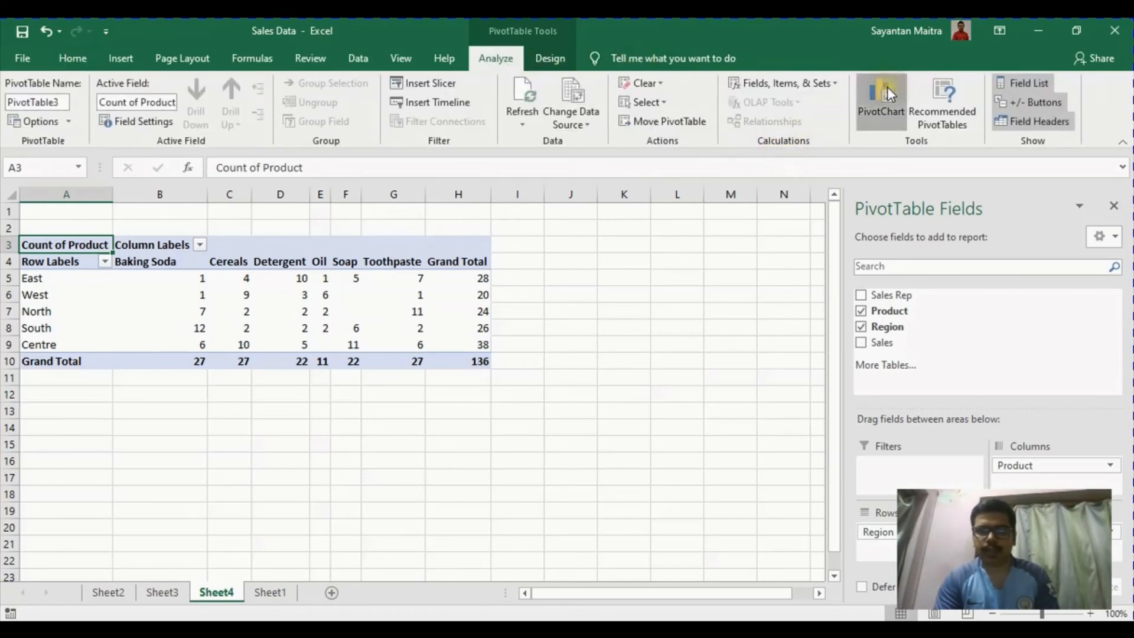
{"action": "left_click", "coordinate": [409, 205]}
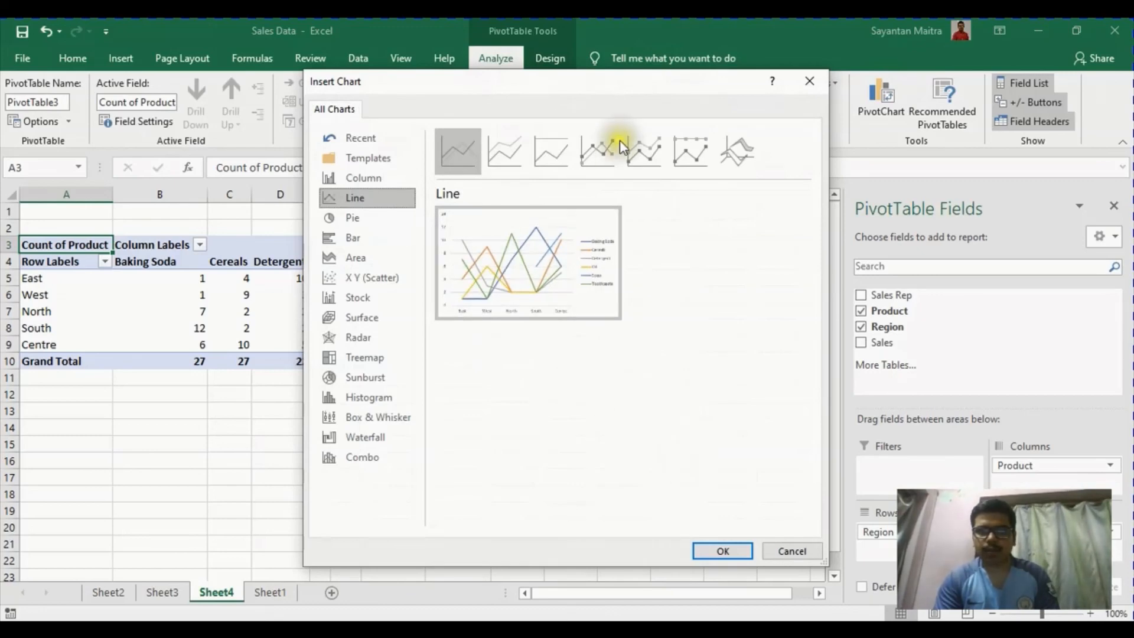
{"action": "left_click", "coordinate": [733, 548]}
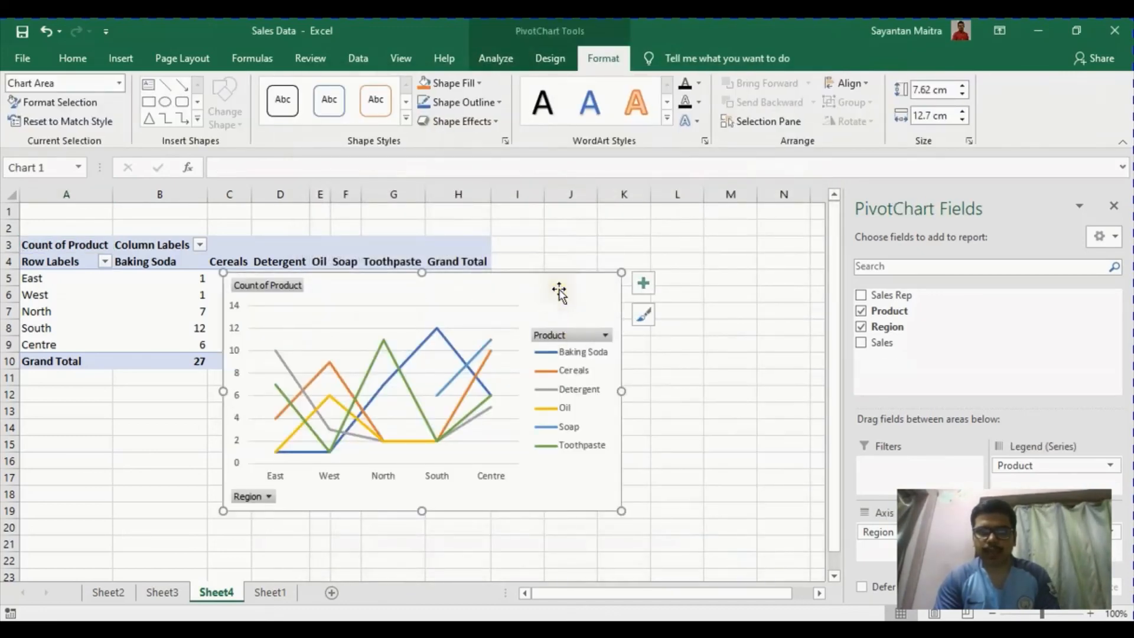
{"action": "left_click_drag", "start_coordinate": [554, 292], "coordinate": [760, 280]}
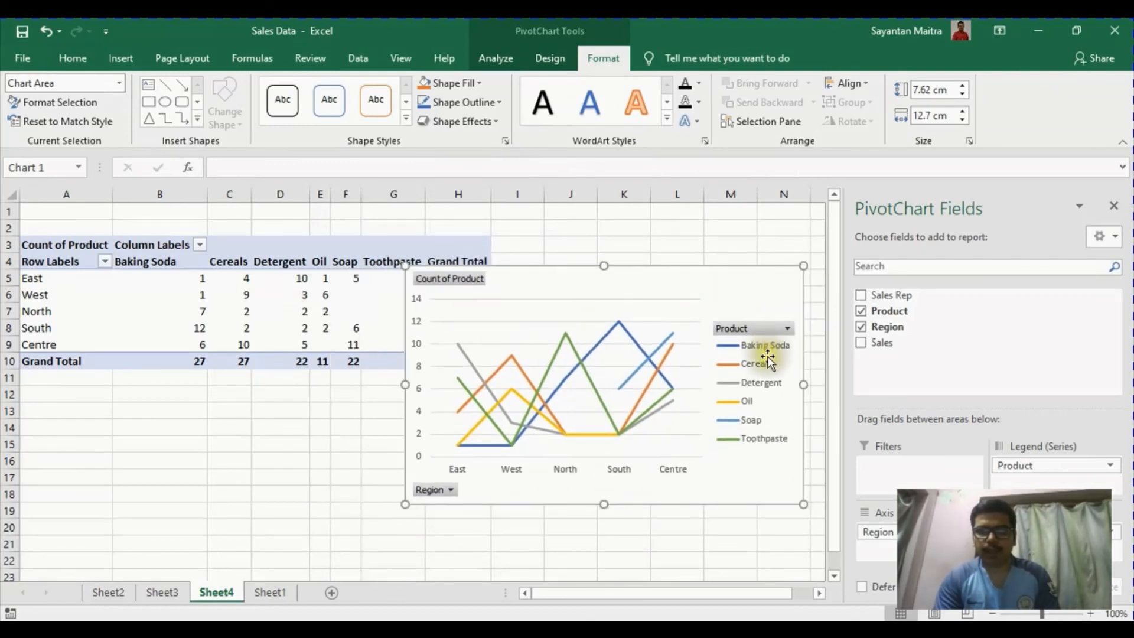
- Look at the line chart's Product filter options without changing them, and return to the source data on Sheet1
{"action": "left_click", "coordinate": [753, 330]}
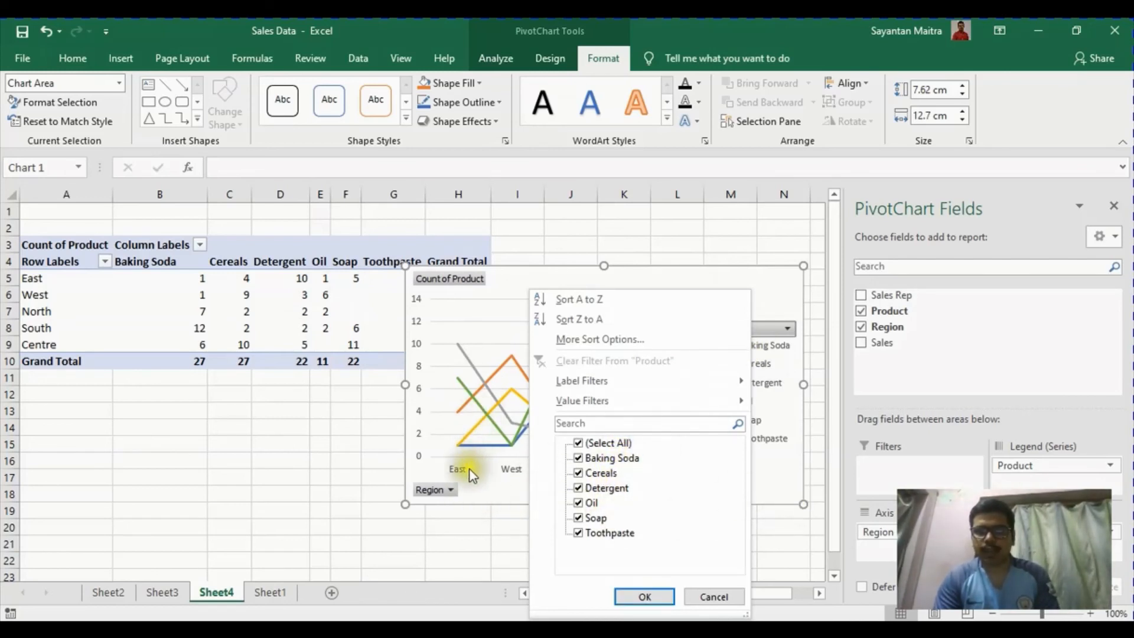
{"action": "key", "text": "Escape"}
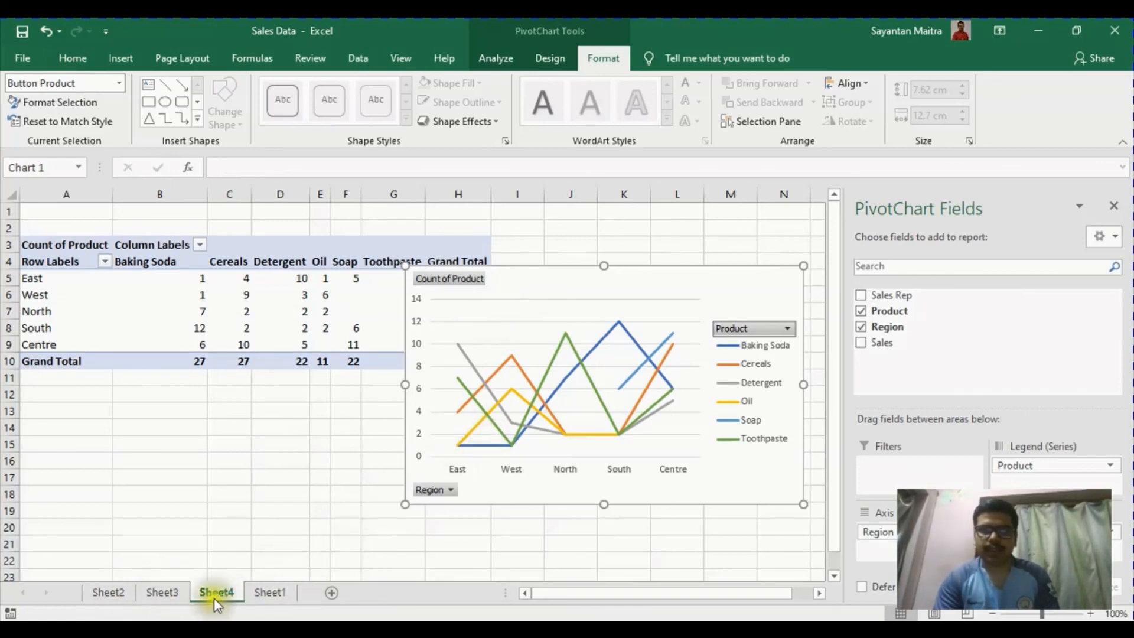
{"action": "left_click", "coordinate": [276, 592]}
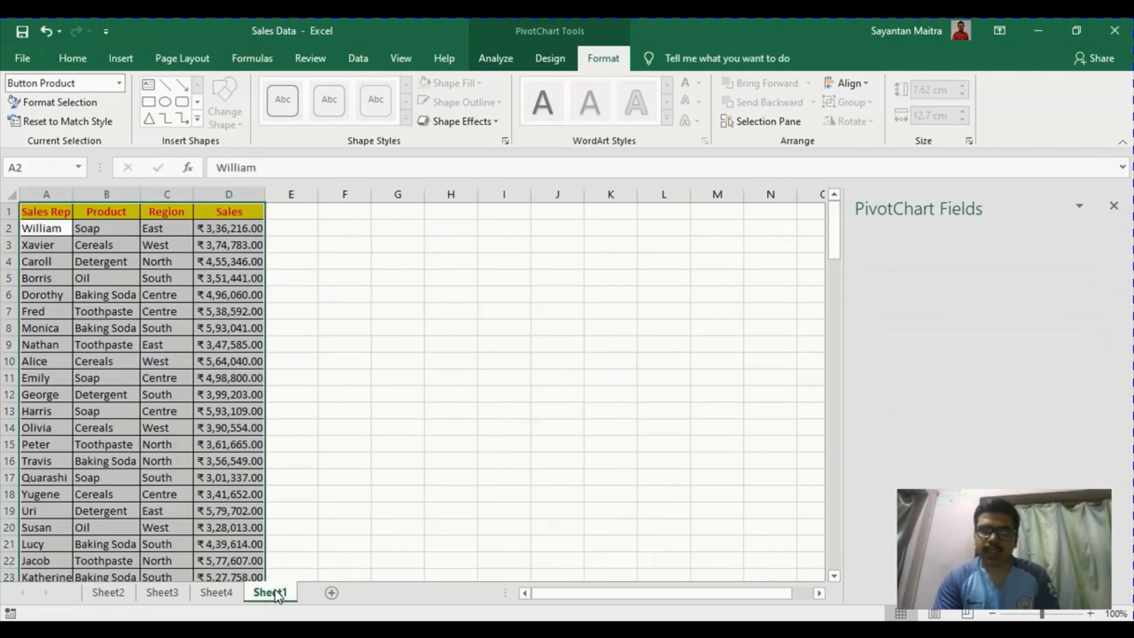